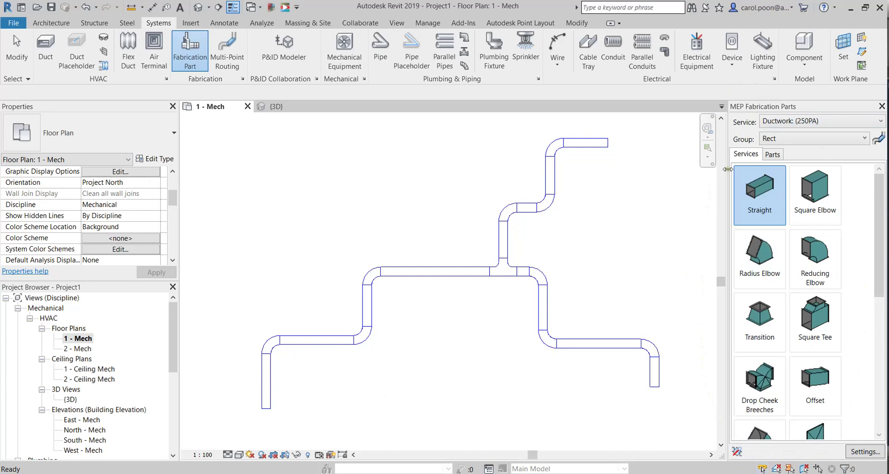
# Close the CAMduct window and the fabrication parts palette, returning to Revit
pyautogui.press('Escape')
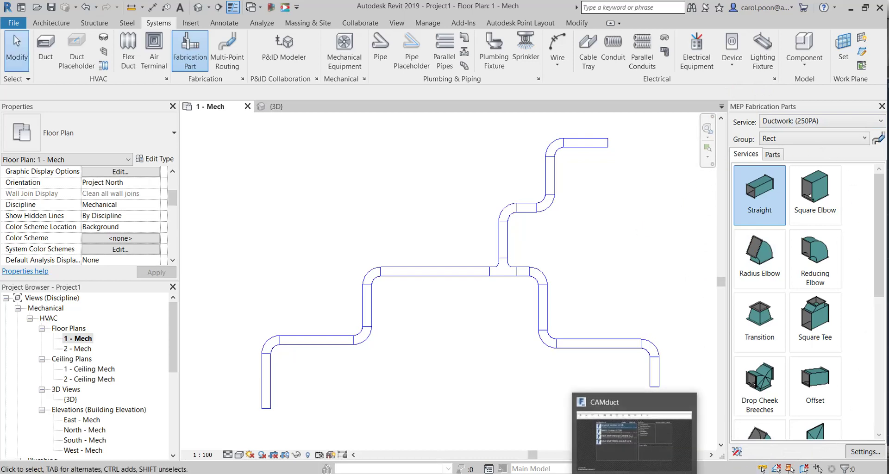
pyautogui.moveTo(633, 438)
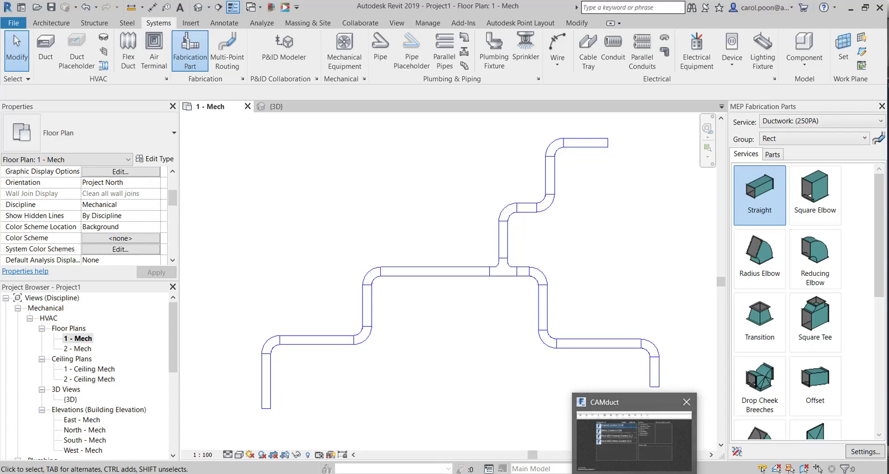
pyautogui.click(634, 440)
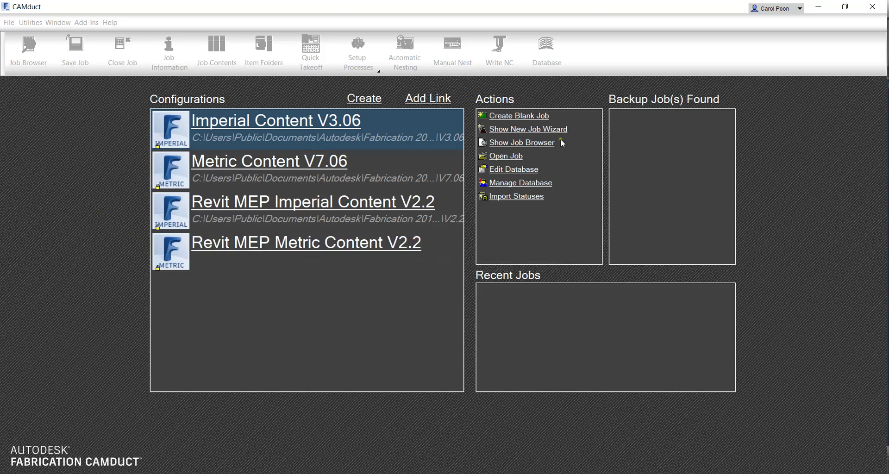
pyautogui.click(818, 6)
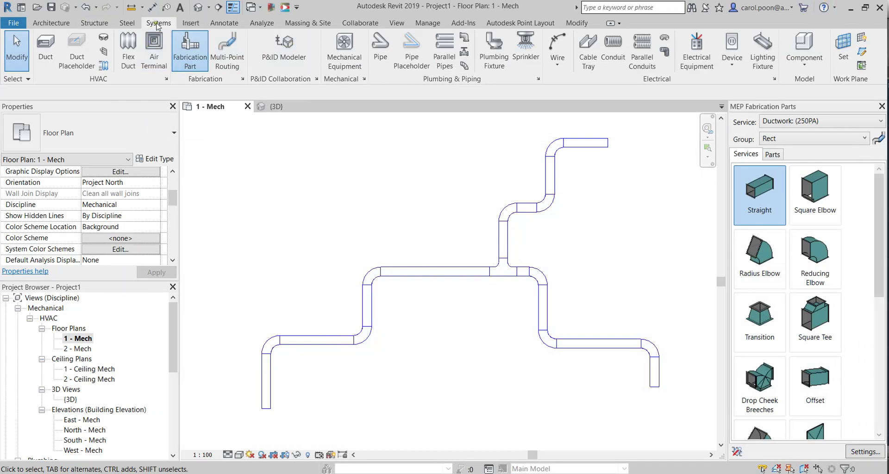
pyautogui.click(190, 51)
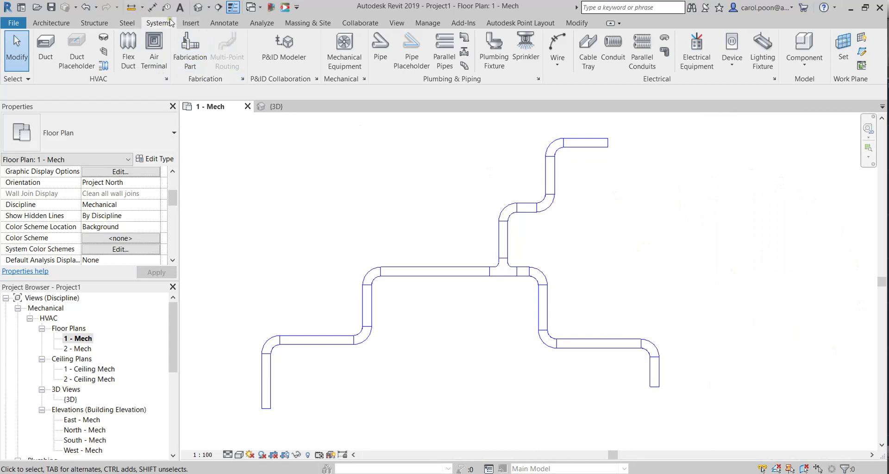
# Confirm Fabrication Settings use Revit MEP Metric Content V2.2 with the Global profile
pyautogui.click(242, 80)
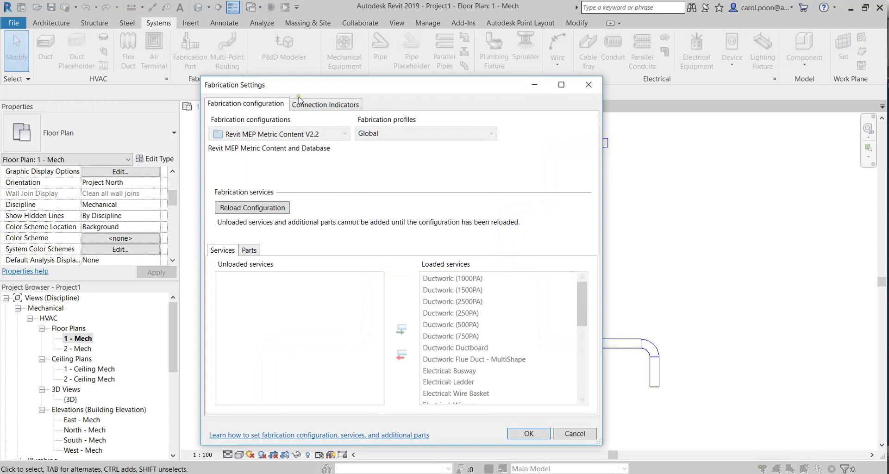
pyautogui.moveTo(330, 93); pyautogui.dragTo(328, 72)
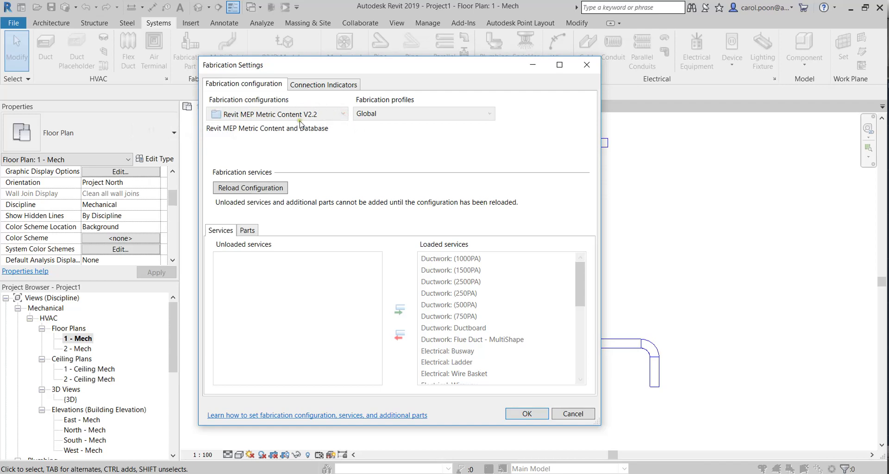
pyautogui.click(344, 117)
pyautogui.click(280, 132)
pyautogui.click(530, 414)
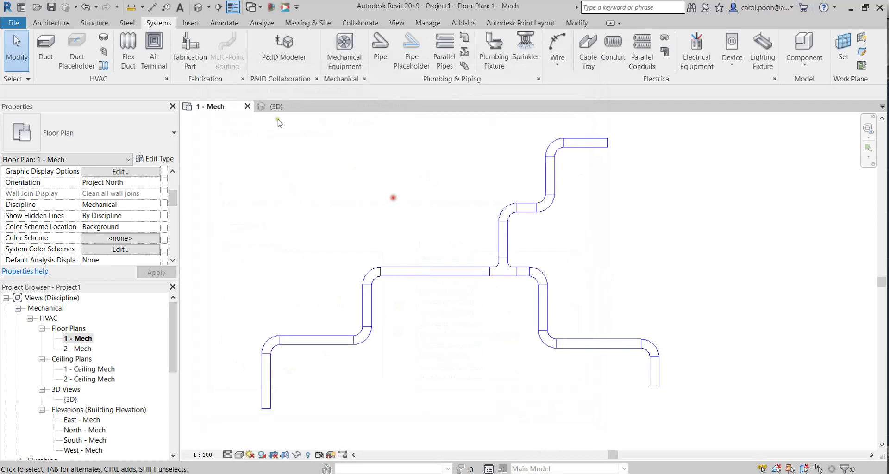
# Place a trial fabrication Straight and Radius Elbow at the plan's left
pyautogui.click(200, 65)
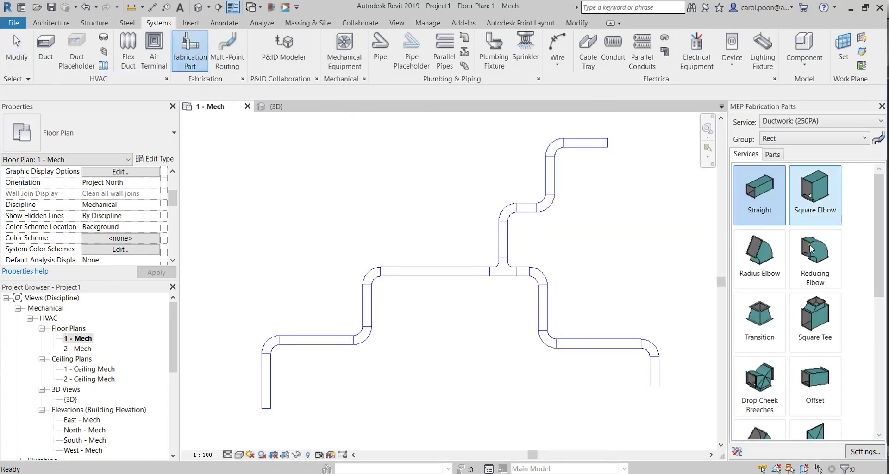
pyautogui.click(775, 198)
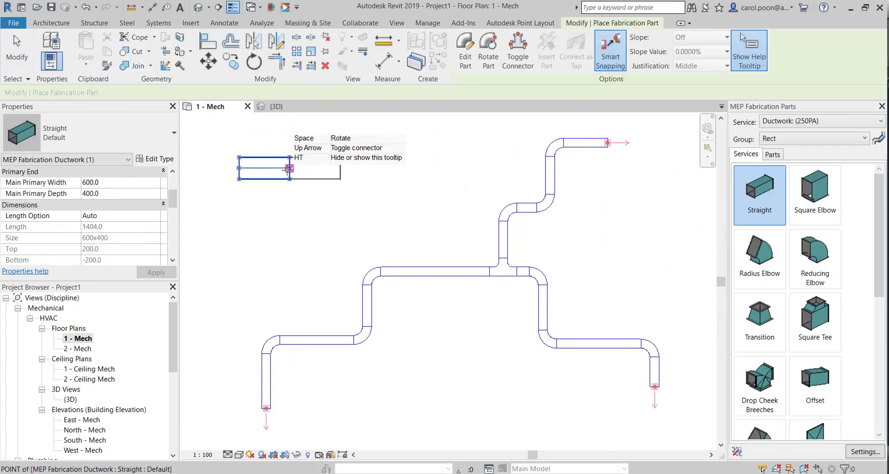
pyautogui.click(290, 168)
pyautogui.click(755, 259)
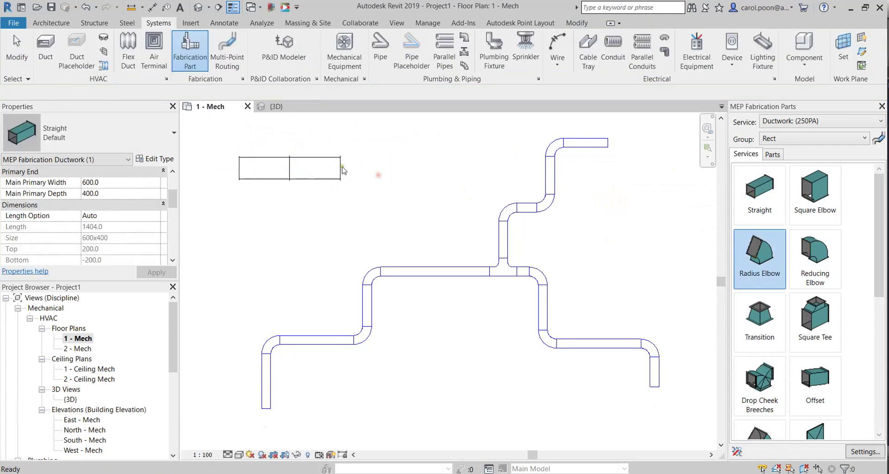
pyautogui.click(345, 173)
# Box-select and delete the trial straight and elbow
pyautogui.press('Escape')
pyautogui.moveTo(227, 138); pyautogui.dragTo(397, 196)
pyautogui.press('Delete')
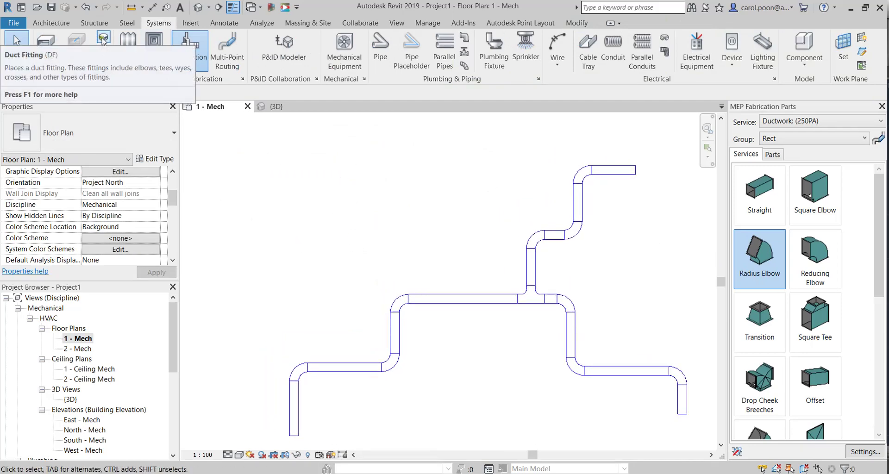
pyautogui.click(103, 41)
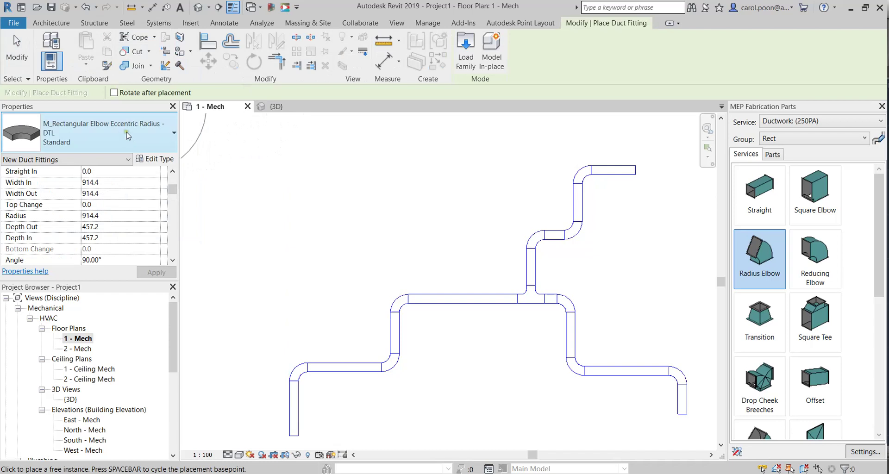
# Search fitting types for 'tee' and place an M_Rectangular Tee - Fillet above the run
pyautogui.click(129, 139)
pyautogui.scroll(-1, 89, 284)
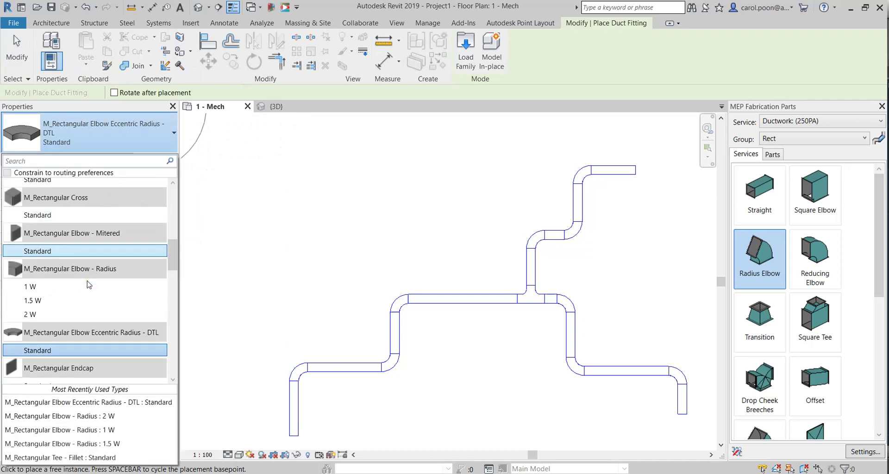
pyautogui.scroll(-2, 89, 306)
pyautogui.scroll(-2, 89, 319)
pyautogui.scroll(-2, 89, 321)
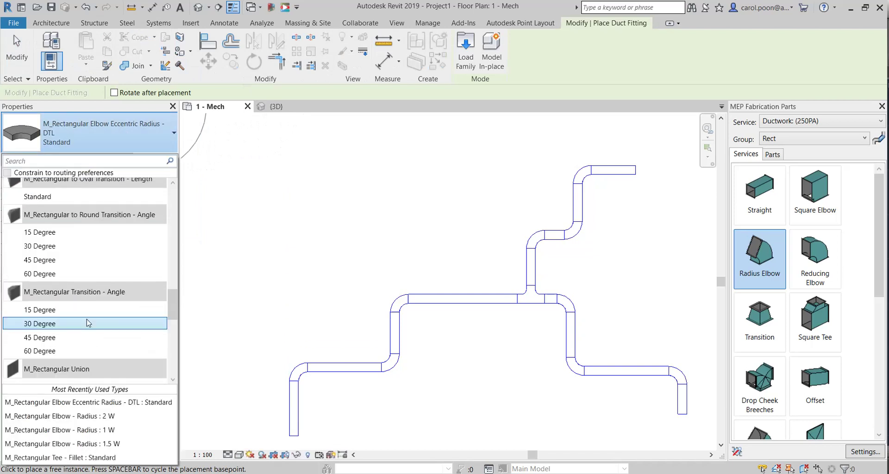
pyautogui.scroll(-2, 89, 323)
pyautogui.scroll(1, 88, 313)
pyautogui.scroll(3, 89, 297)
pyautogui.scroll(4, 90, 279)
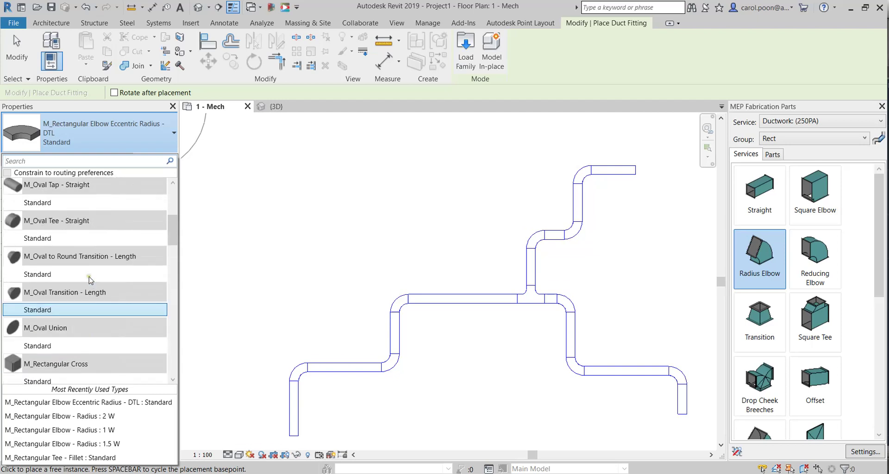
pyautogui.scroll(3, 90, 279)
pyautogui.scroll(2, 90, 279)
pyautogui.click(70, 161)
pyautogui.write('tee')
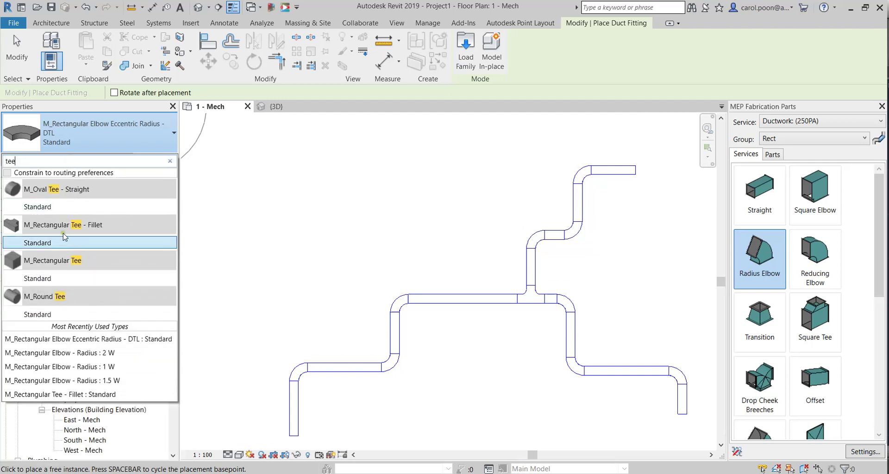
pyautogui.click(64, 242)
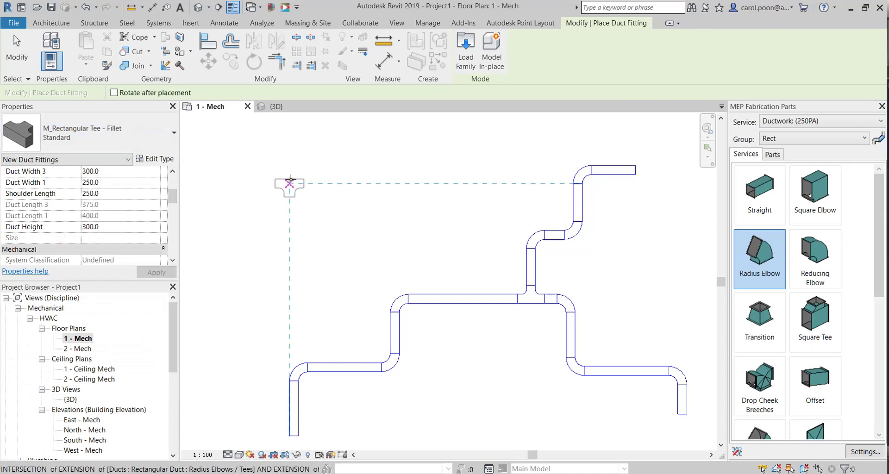
pyautogui.click(289, 183)
pyautogui.press('Escape')
# Draw 250 x 300 ducts from the tee's right and bottom connectors
pyautogui.scroll(3, 263, 199)
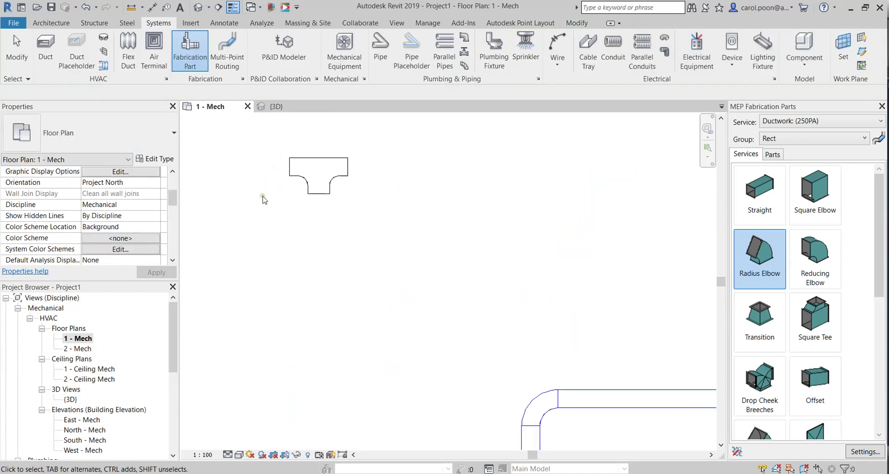
pyautogui.scroll(2, 263, 199)
pyautogui.moveTo(284, 234); pyautogui.dragTo(322, 246, button='middle')
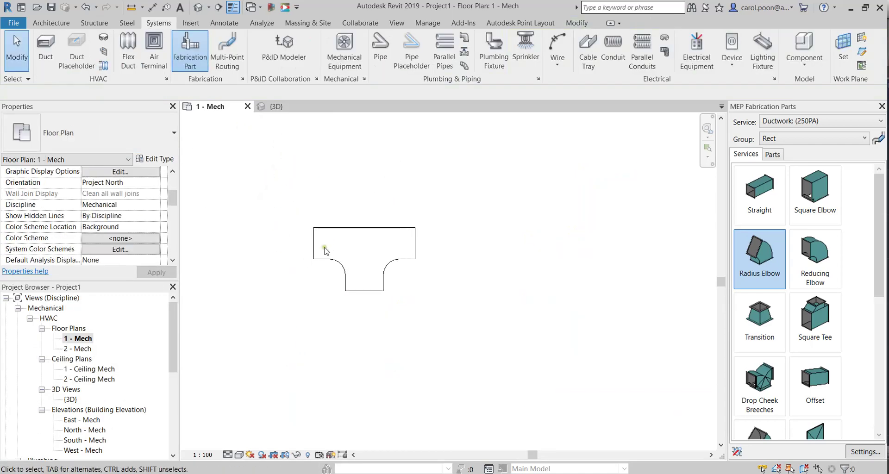
pyautogui.click(419, 246)
pyautogui.rightClick(417, 245)
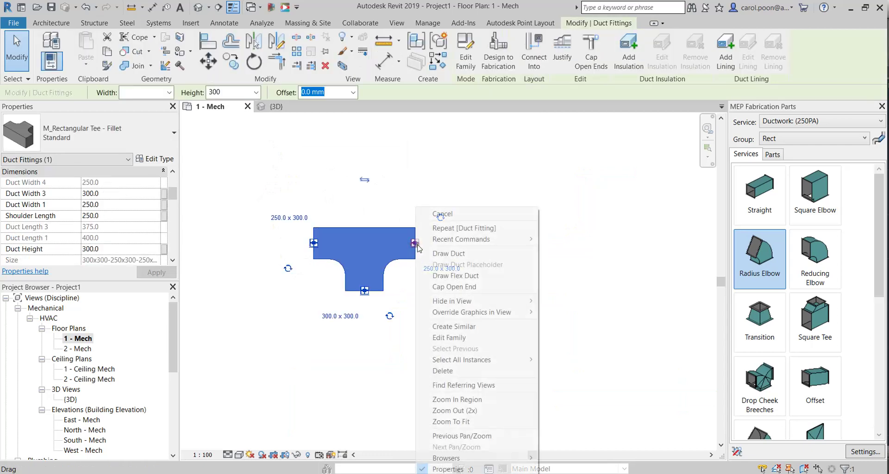
pyautogui.click(465, 253)
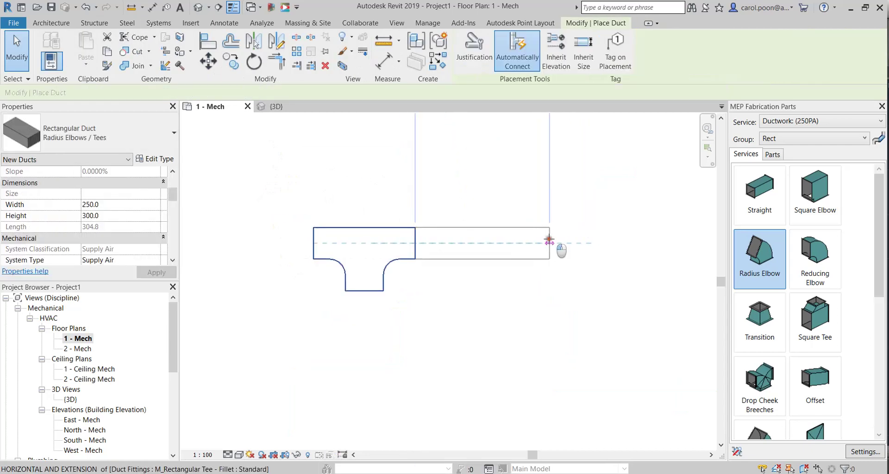
pyautogui.click(549, 240)
pyautogui.press('Escape')
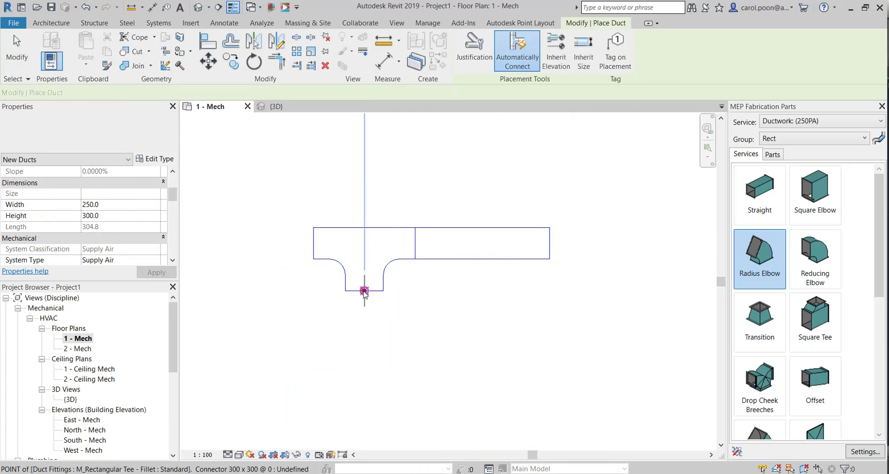
pyautogui.click(365, 291)
pyautogui.click(364, 420)
pyautogui.press('Escape')
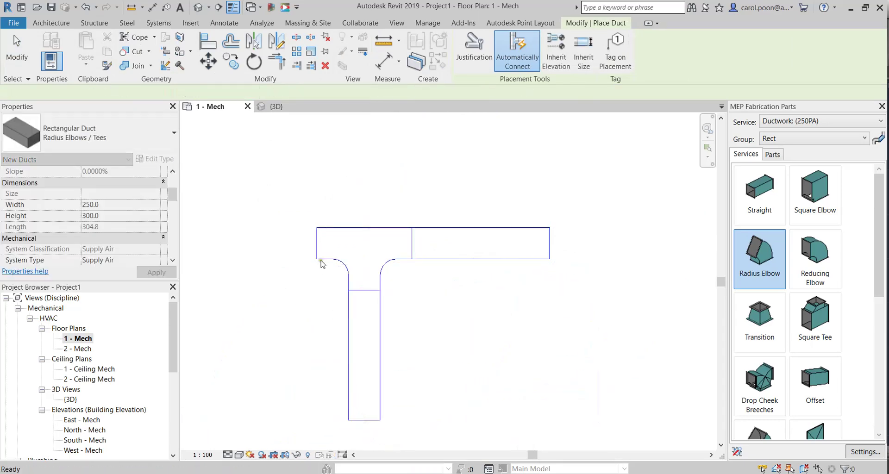
# Zoom out and select the tee with its two ducts
pyautogui.scroll(-3, 432, 345)
pyautogui.moveTo(433, 345); pyautogui.dragTo(329, 224, button='middle')
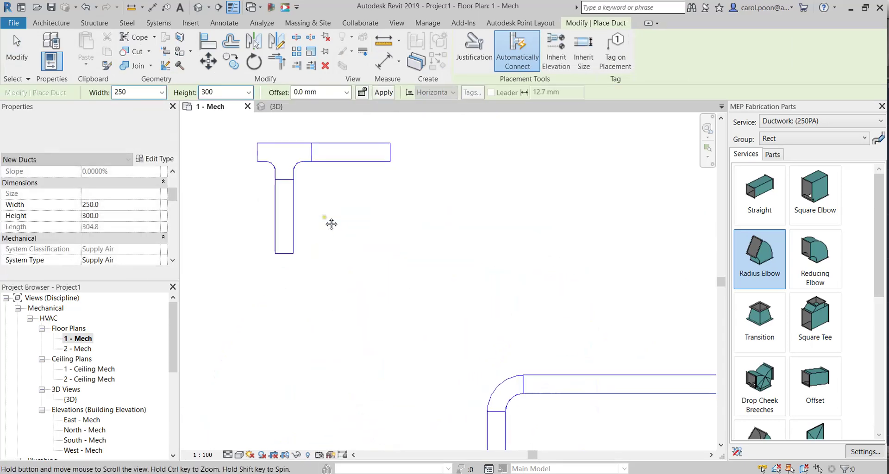
pyautogui.press('Escape')
pyautogui.moveTo(244, 139); pyautogui.dragTo(406, 259)
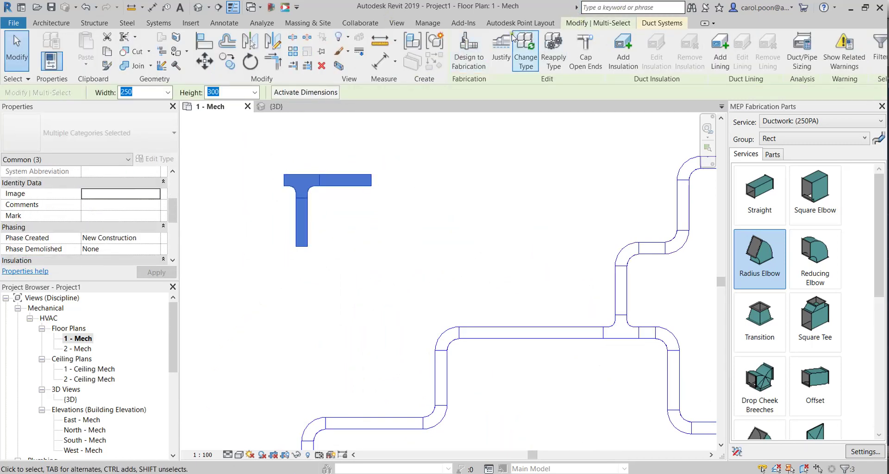
pyautogui.scroll(2, 409, 208)
pyautogui.scroll(2, 378, 168)
pyautogui.moveTo(405, 207); pyautogui.dragTo(430, 181, button='middle')
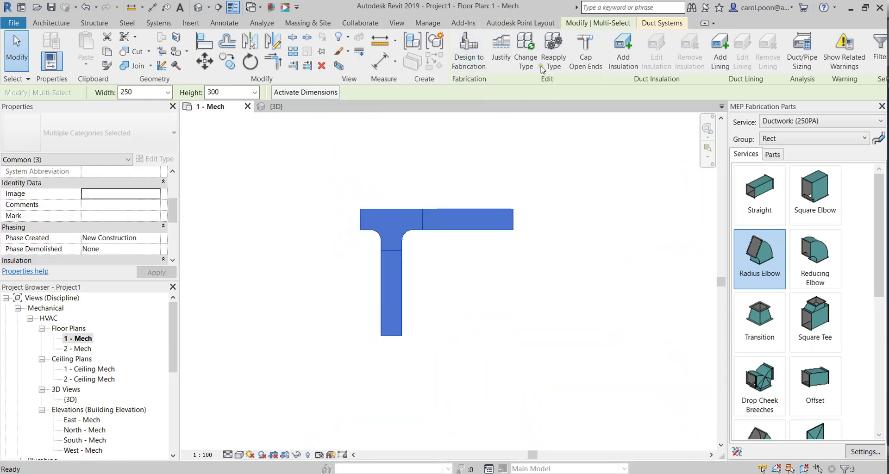
pyautogui.click(468, 51)
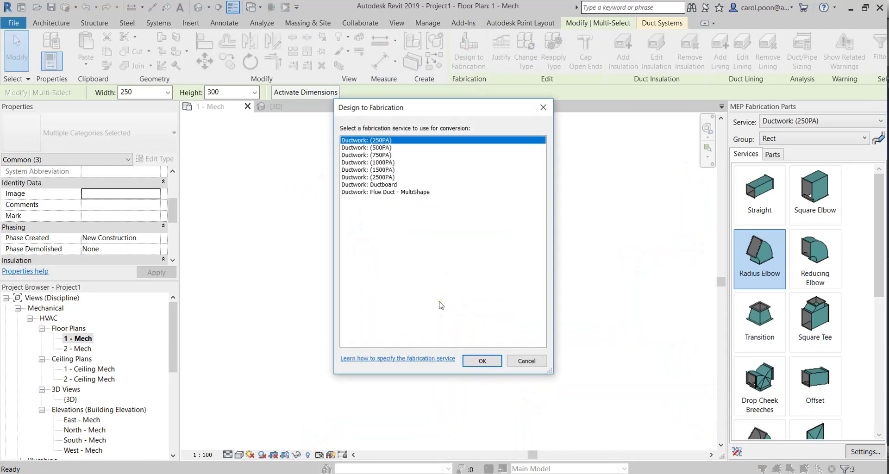
pyautogui.click(488, 361)
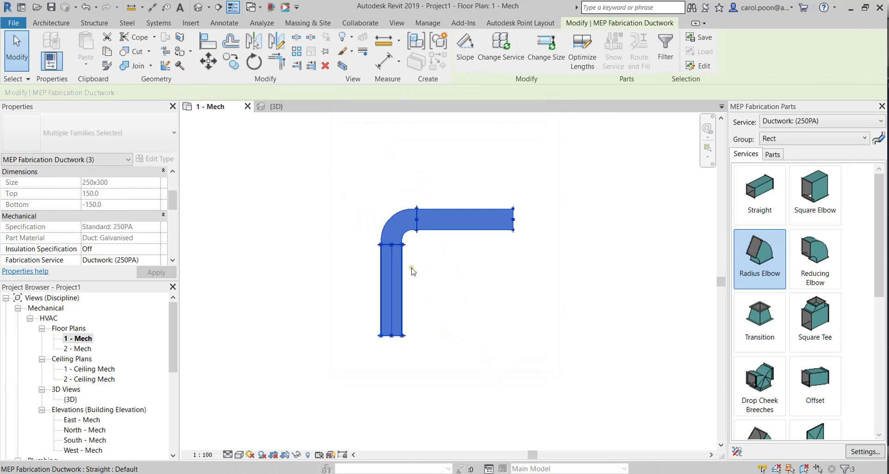
pyautogui.scroll(1, 381, 266)
pyautogui.scroll(3, 405, 232)
pyautogui.moveTo(405, 213)
pyautogui.mouseDown(button='middle')
pyautogui.moveTo(405, 233)
pyautogui.moveTo(391, 218)
pyautogui.mouseUp(button='middle')
pyautogui.scroll(-1, 391, 218)
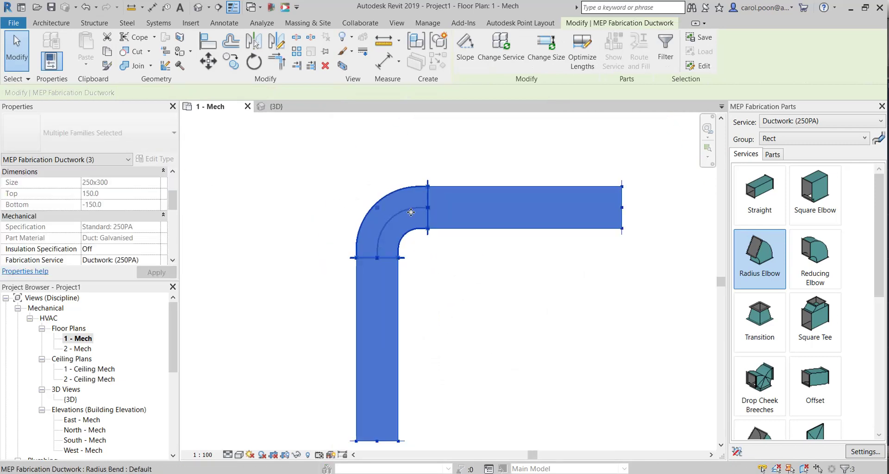
pyautogui.click(392, 200)
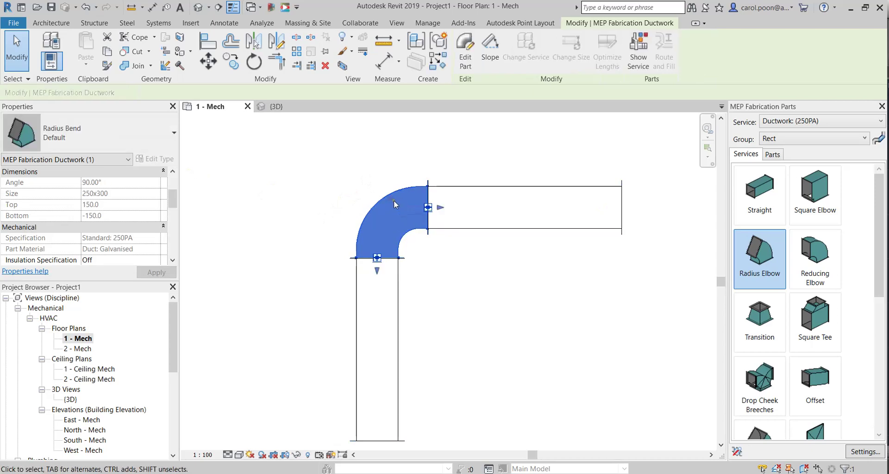
pyautogui.click(518, 328)
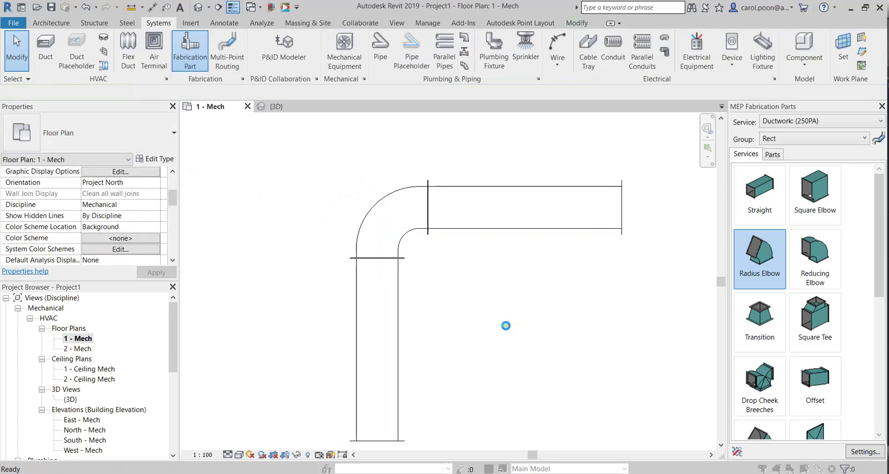
# In the {3D} view, undo and redo to compare design and fabricated layouts
pyautogui.click(535, 146)
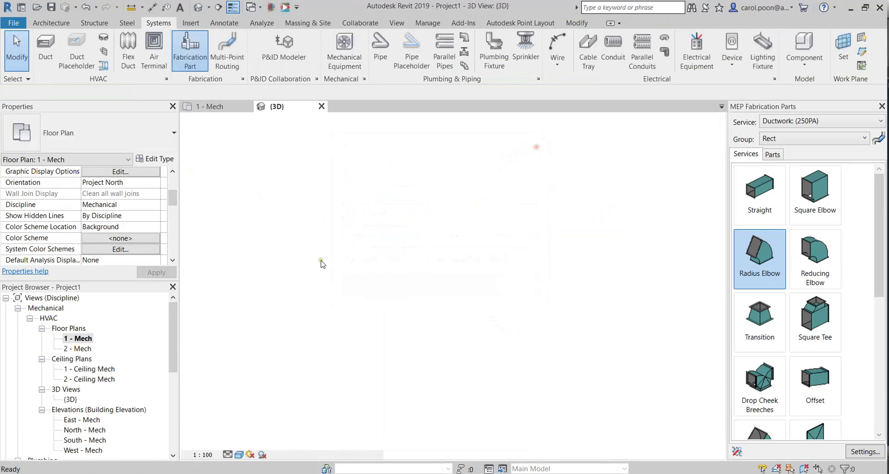
pyautogui.scroll(3, 365, 149)
pyautogui.moveTo(366, 150); pyautogui.dragTo(409, 306, button='middle')
pyautogui.scroll(2, 408, 307)
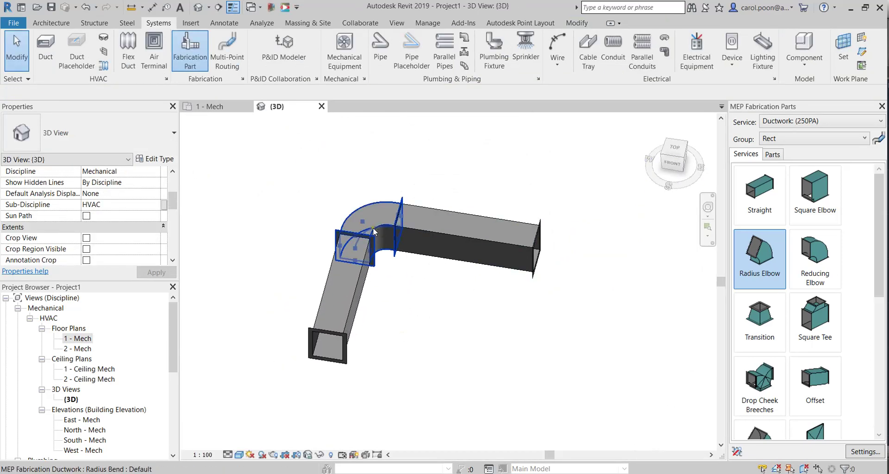
pyautogui.hotkey('ctrl', 'z')
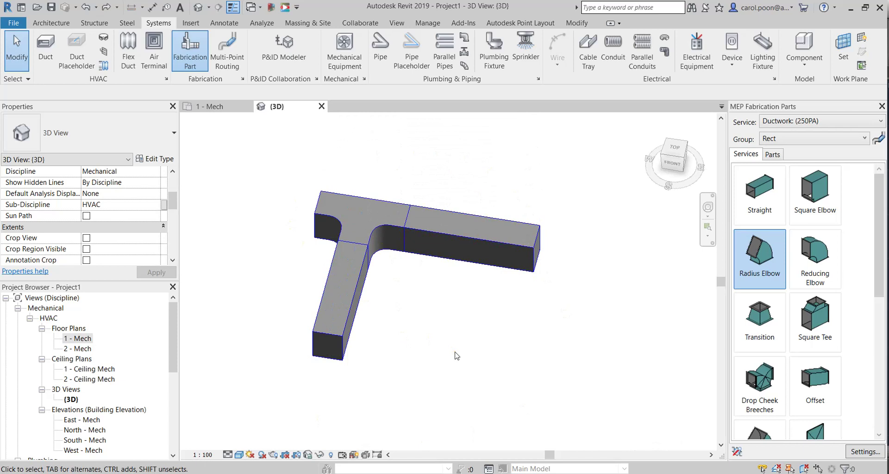
pyautogui.hotkey('ctrl', 'y')
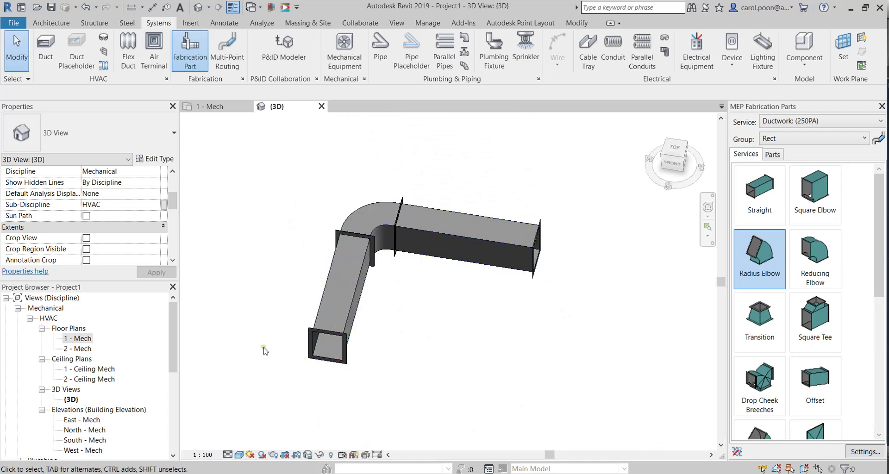
# Inspect a straight fabrication duct in Edit Part, closing it without changes
pyautogui.moveTo(457, 300)
pyautogui.keyDown('shift'); pyautogui.mouseDown(button='middle')
pyautogui.moveTo(307, 385)
pyautogui.moveTo(387, 402)
pyautogui.mouseUp(button='middle'); pyautogui.keyUp('shift')
pyautogui.click(337, 267)
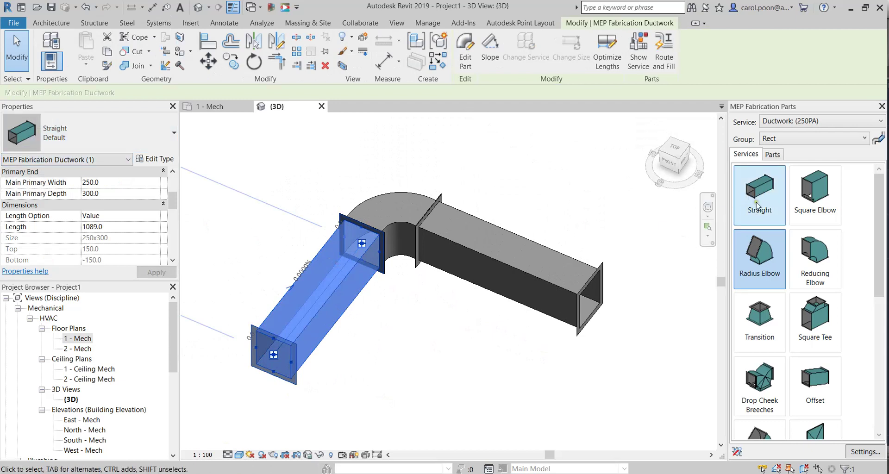
pyautogui.click(464, 50)
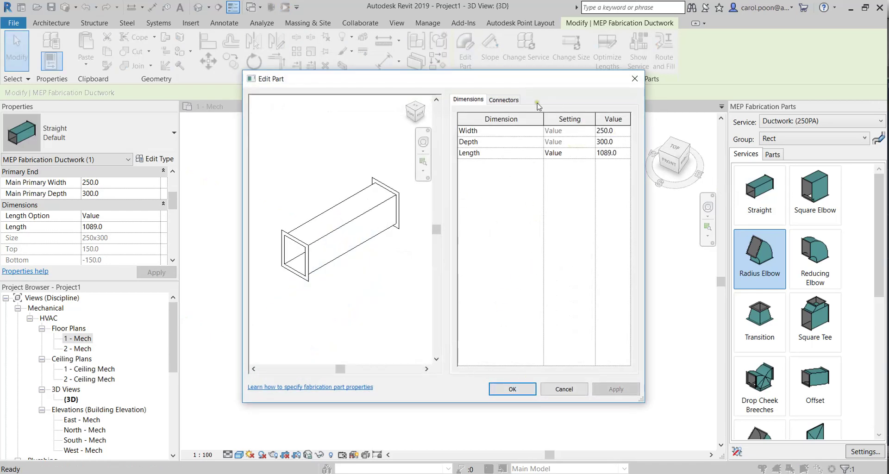
pyautogui.click(634, 79)
pyautogui.click(620, 233)
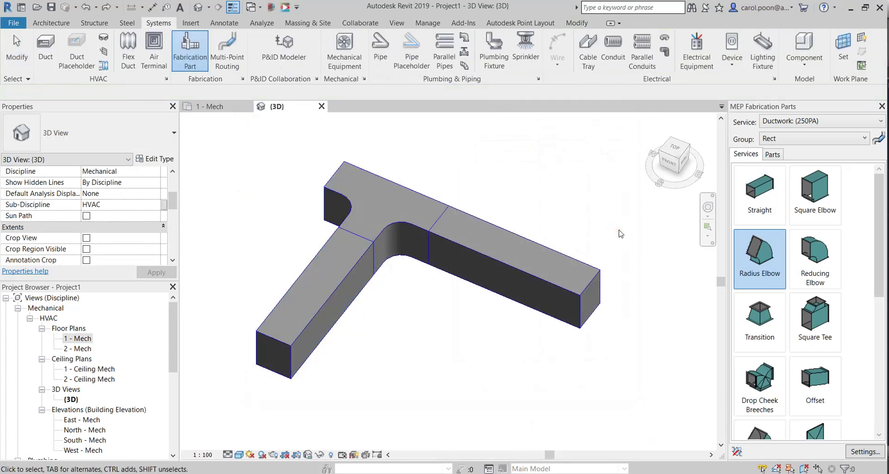
# Window-select the small T-shaped duct piece, delete it, and re-centre the main network
pyautogui.click(349, 275)
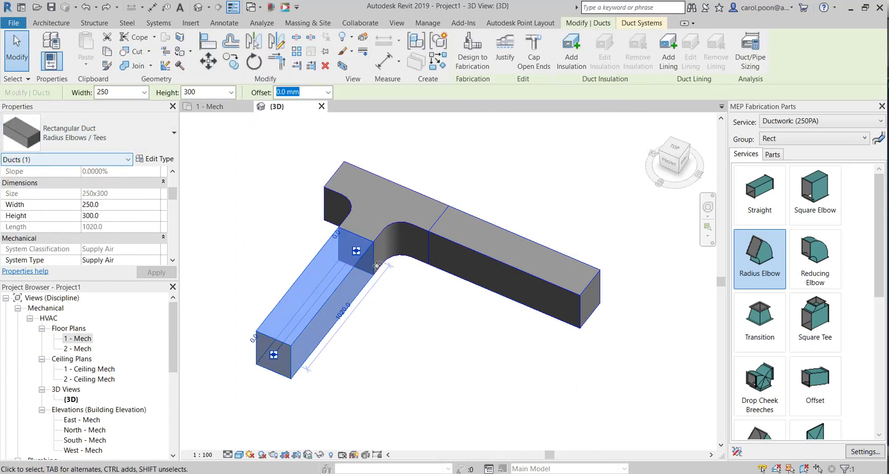
pyautogui.scroll(-5, 312, 277)
pyautogui.moveTo(260, 208); pyautogui.dragTo(405, 313)
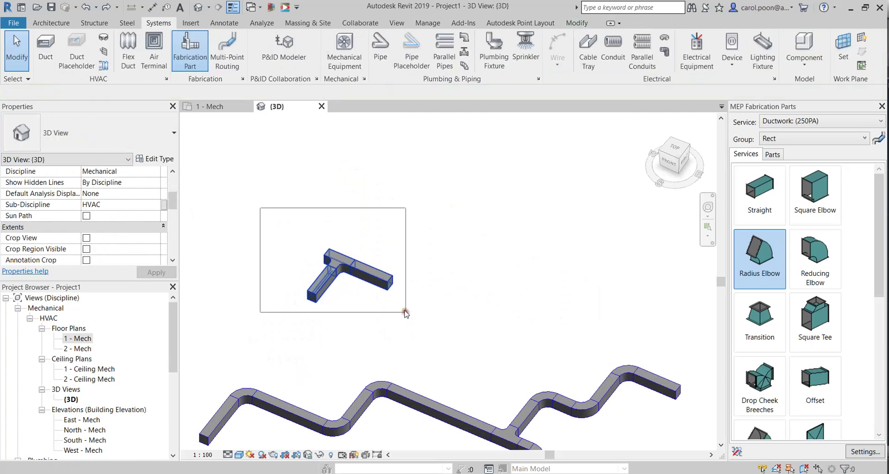
pyautogui.press('Delete')
pyautogui.moveTo(418, 320); pyautogui.dragTo(424, 212, button='middle')
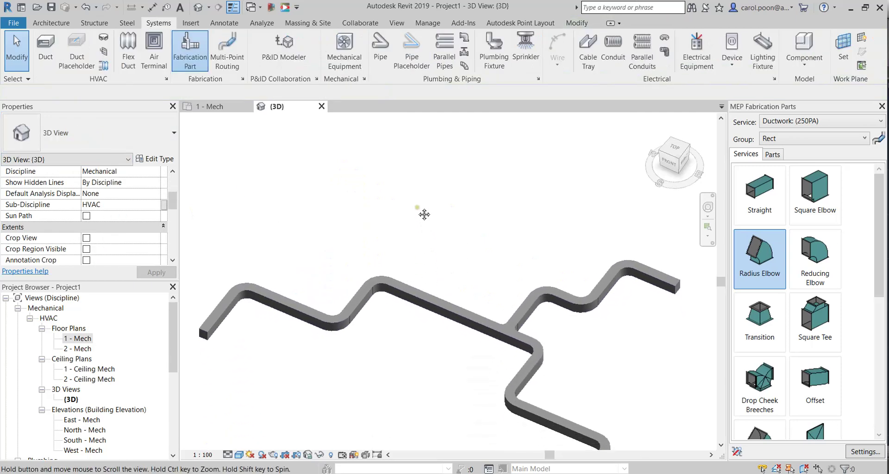
pyautogui.moveTo(417, 254); pyautogui.dragTo(445, 184, button='middle')
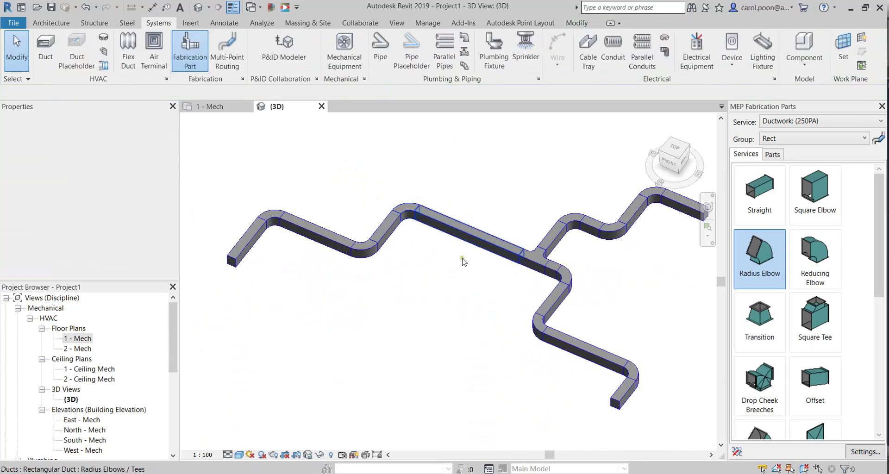
# On 1 - Mech, window-select all ducts and convert them to Ductwork (250PA) fabrication parts
pyautogui.hotkey('ctrl', 'Tab')
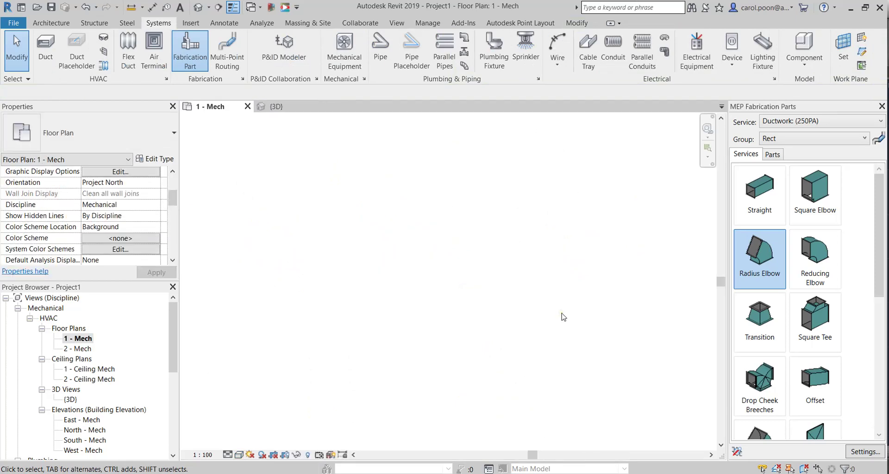
pyautogui.middleClick(503, 340)
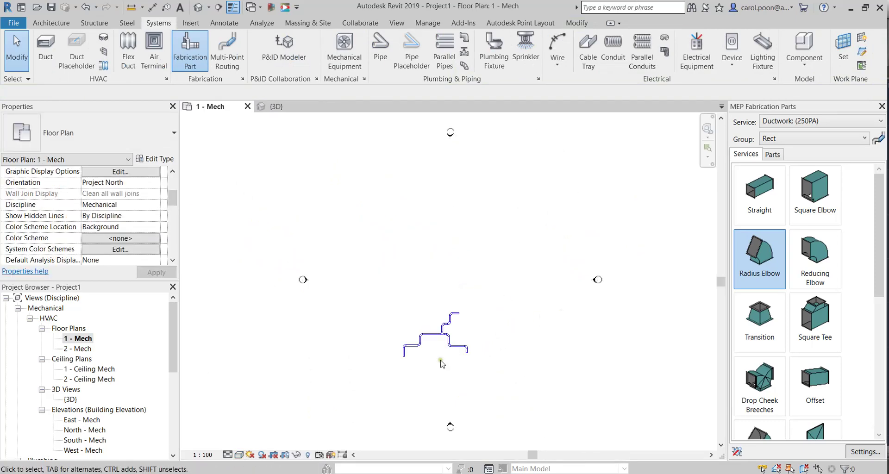
pyautogui.scroll(5, 418, 342)
pyautogui.scroll(2, 418, 341)
pyautogui.moveTo(220, 126)
pyautogui.mouseDown()
pyautogui.moveTo(644, 395)
pyautogui.moveTo(624, 369)
pyautogui.mouseUp()
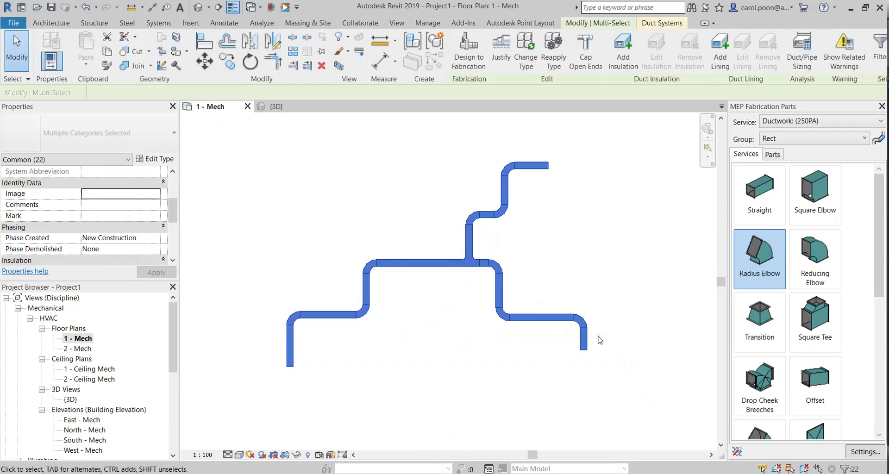
pyautogui.click(479, 63)
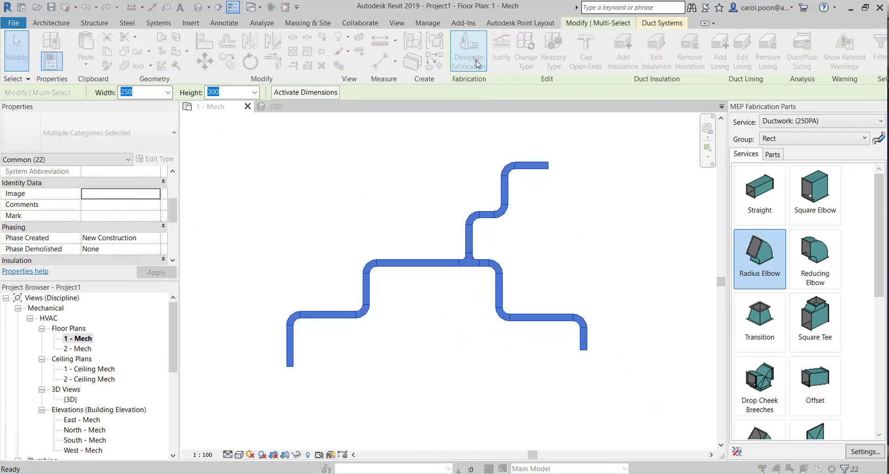
pyautogui.click(494, 364)
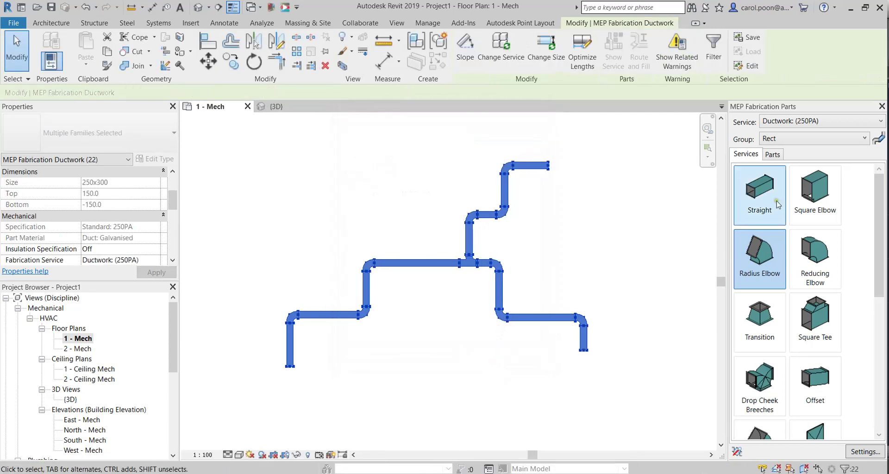
pyautogui.scroll(1, 372, 188)
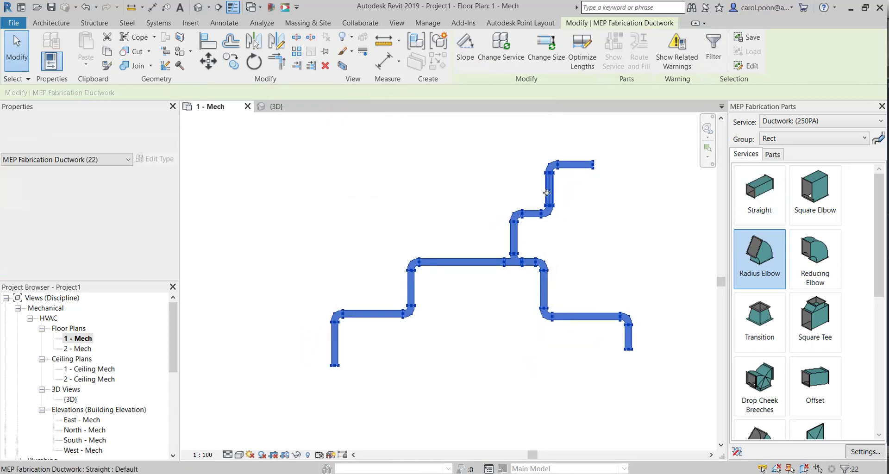
pyautogui.scroll(1, 602, 251)
pyautogui.scroll(1, 626, 248)
pyautogui.scroll(1, 598, 261)
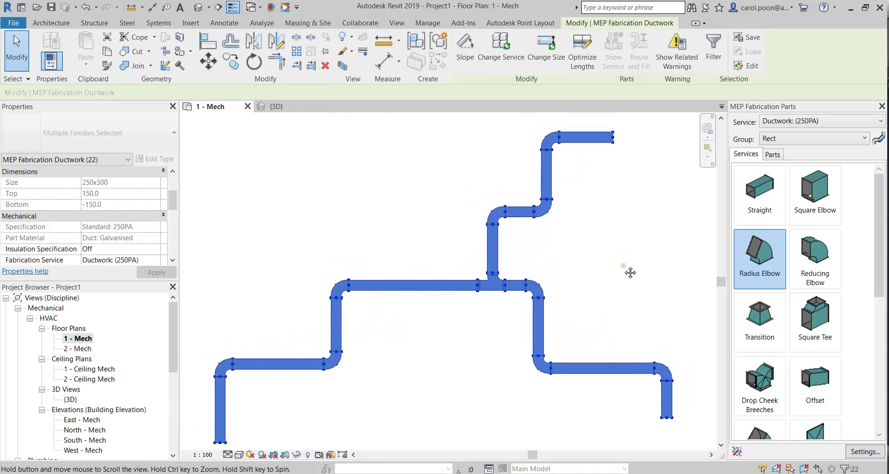
pyautogui.click(573, 263)
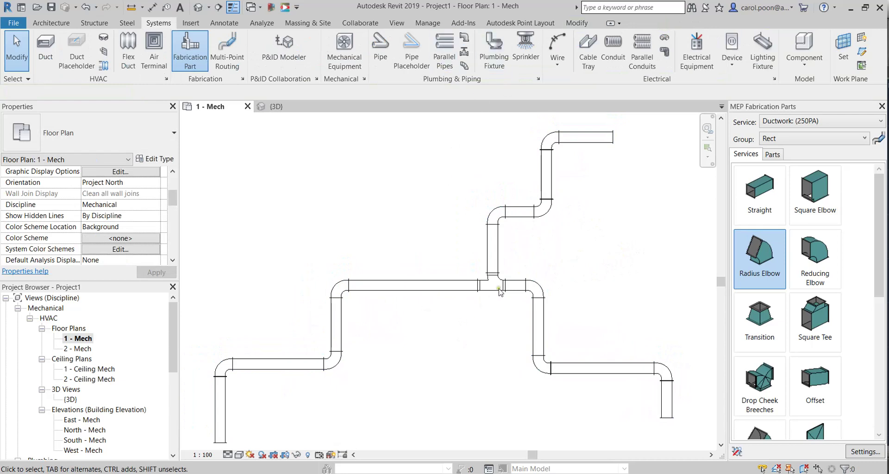
# Zoom to the 250x300 Breeches 2 Way tee, select it, and open its type list
pyautogui.scroll(1, 492, 301)
pyautogui.moveTo(491, 307)
pyautogui.mouseDown(button='middle')
pyautogui.moveTo(486, 333)
pyautogui.moveTo(508, 250)
pyautogui.moveTo(550, 251)
pyautogui.moveTo(454, 363)
pyautogui.moveTo(353, 359)
pyautogui.moveTo(312, 235)
pyautogui.moveTo(367, 248)
pyautogui.mouseUp(button='middle')
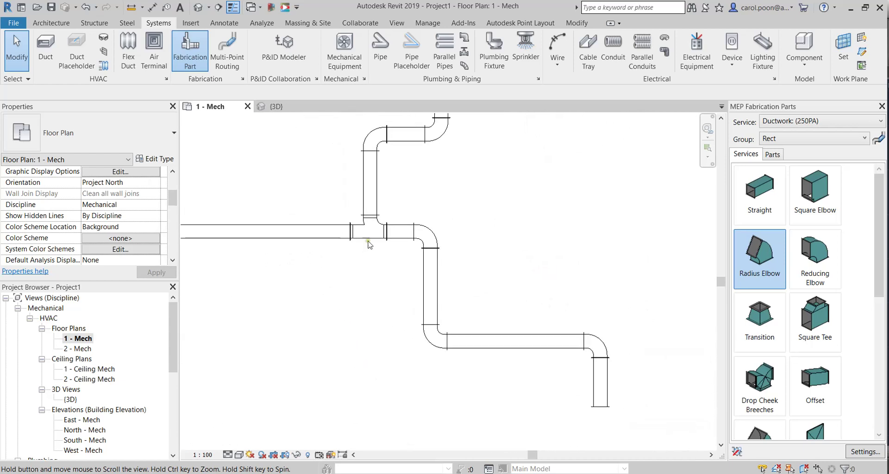
pyautogui.scroll(2, 367, 248)
pyautogui.scroll(2, 403, 282)
pyautogui.scroll(2, 506, 265)
pyautogui.moveTo(506, 264); pyautogui.dragTo(506, 280, button='middle')
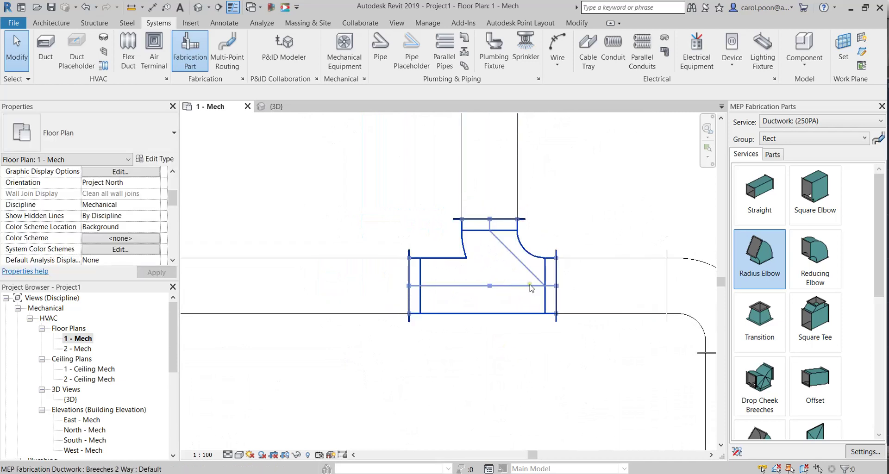
pyautogui.click(530, 288)
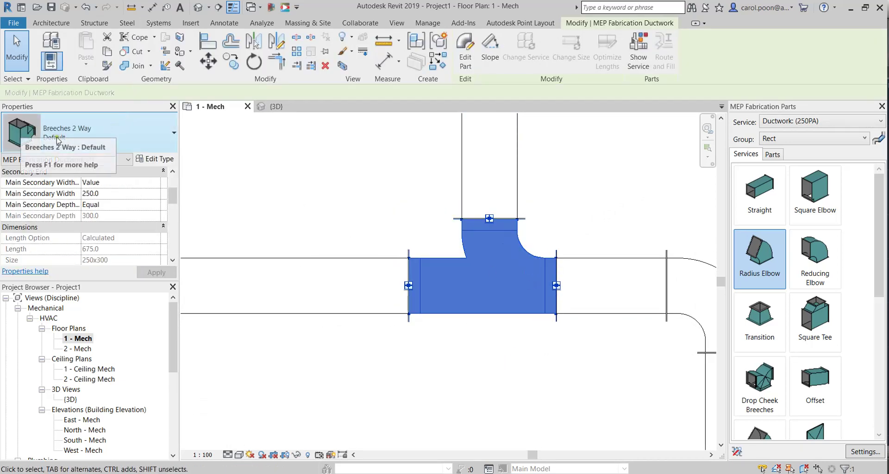
pyautogui.click(107, 137)
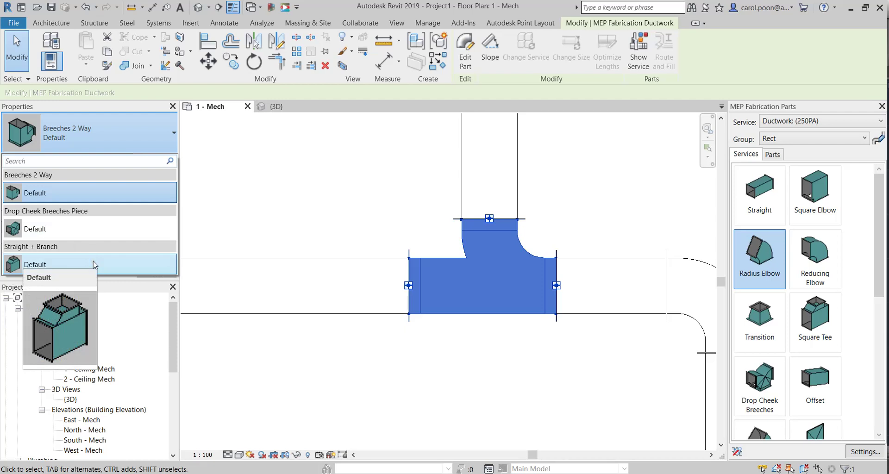
# Swap the tee for a Drop Cheek Breeches Piece, dismiss the warning, nudge it down-left
pyautogui.click(444, 189)
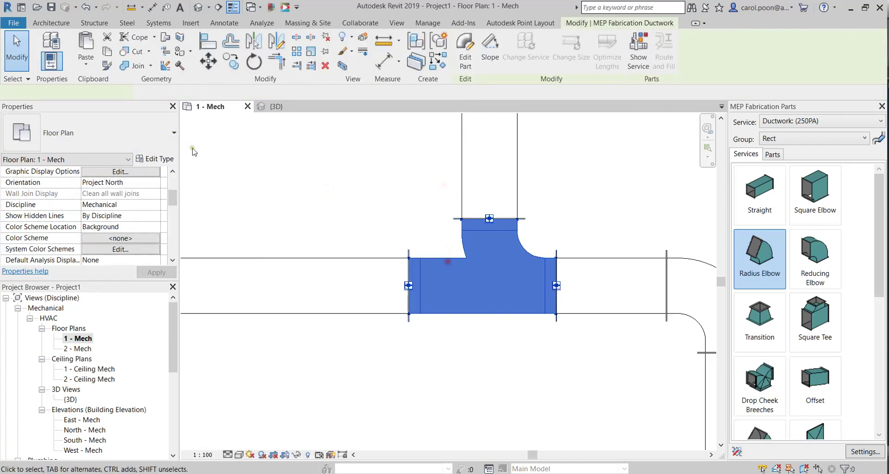
pyautogui.click(130, 123)
pyautogui.click(110, 238)
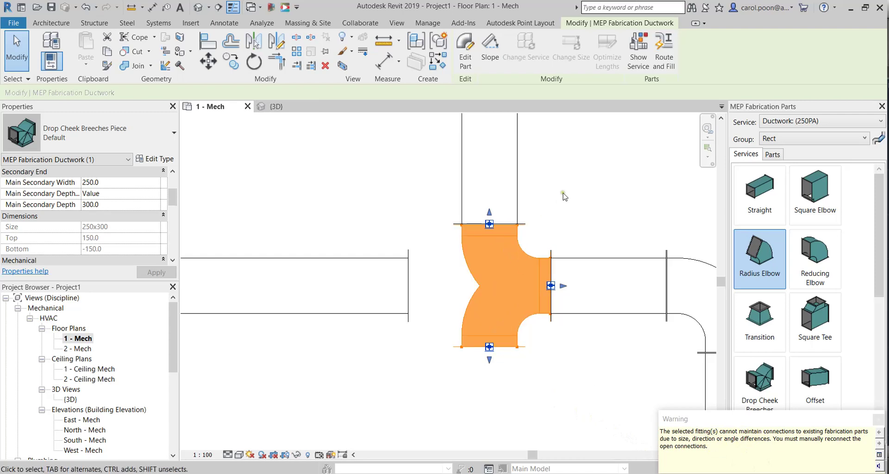
pyautogui.click(580, 190)
pyautogui.click(501, 343)
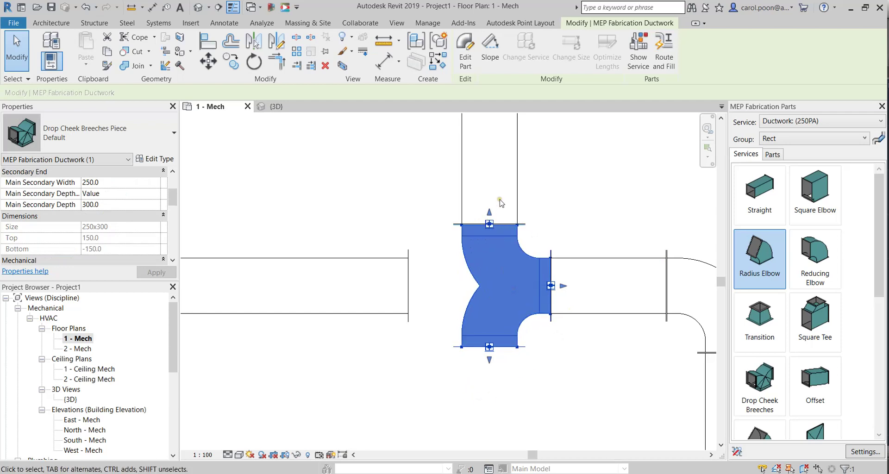
pyautogui.moveTo(491, 227); pyautogui.dragTo(538, 271)
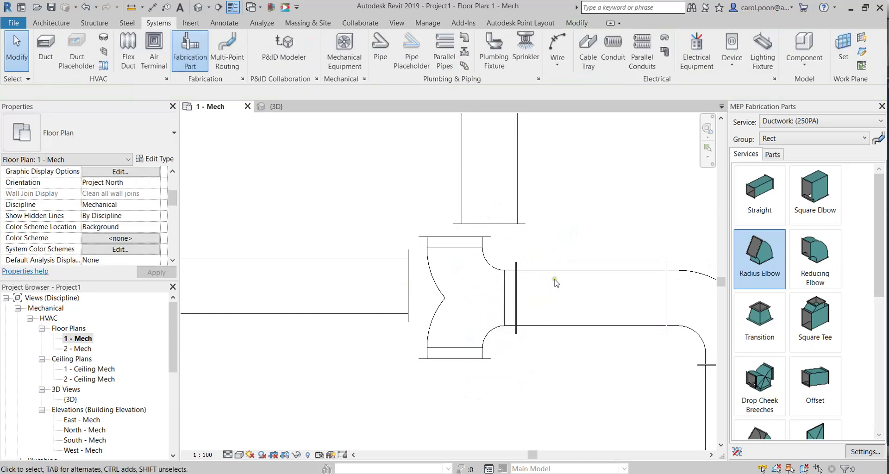
# Reselect the drop cheek breeches fitting and open its list of fitting types
pyautogui.scroll(-2, 583, 353)
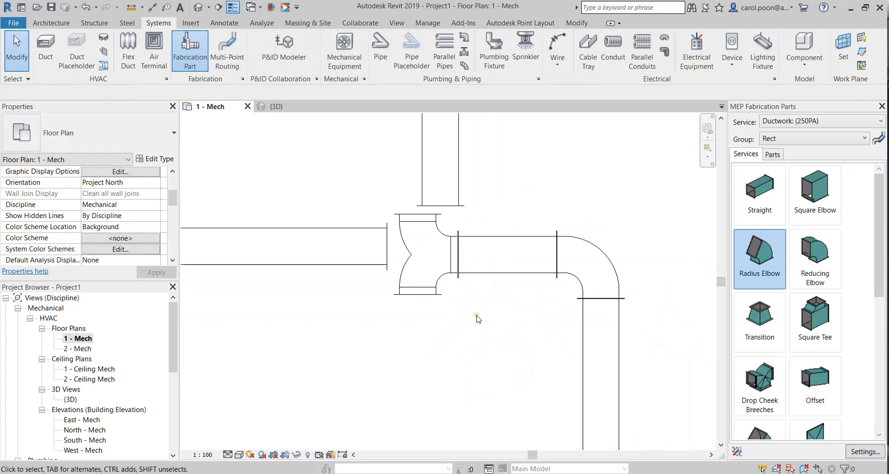
pyautogui.scroll(2, 478, 320)
pyautogui.moveTo(509, 377); pyautogui.dragTo(492, 393, button='middle')
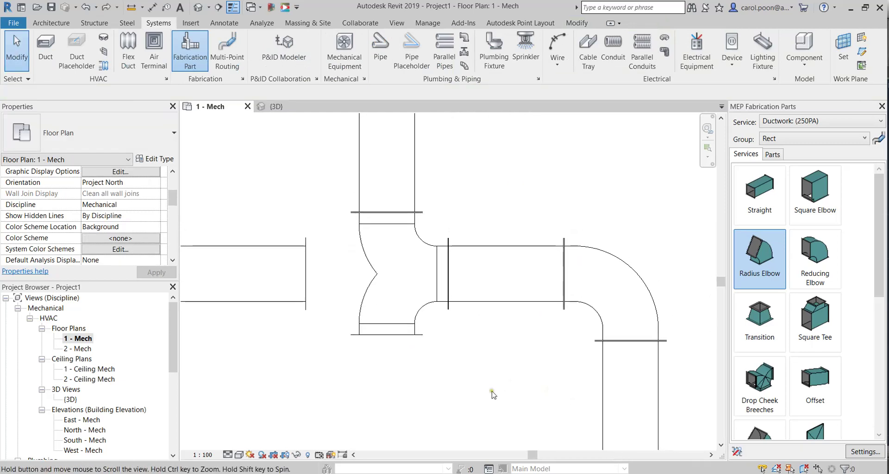
pyautogui.click(426, 299)
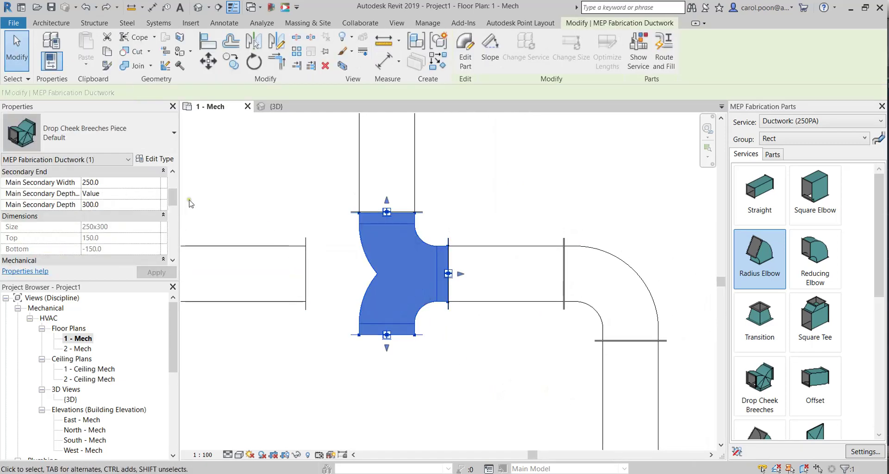
pyautogui.moveTo(253, 179); pyautogui.dragTo(294, 181, button='middle')
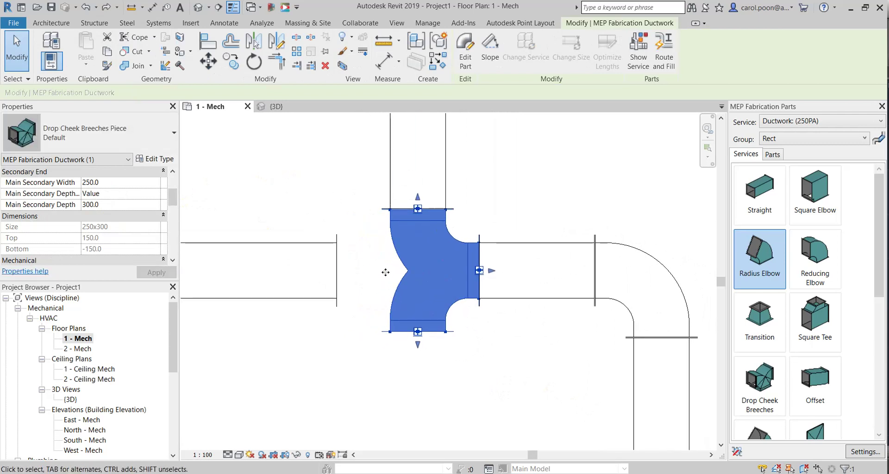
pyautogui.click(146, 134)
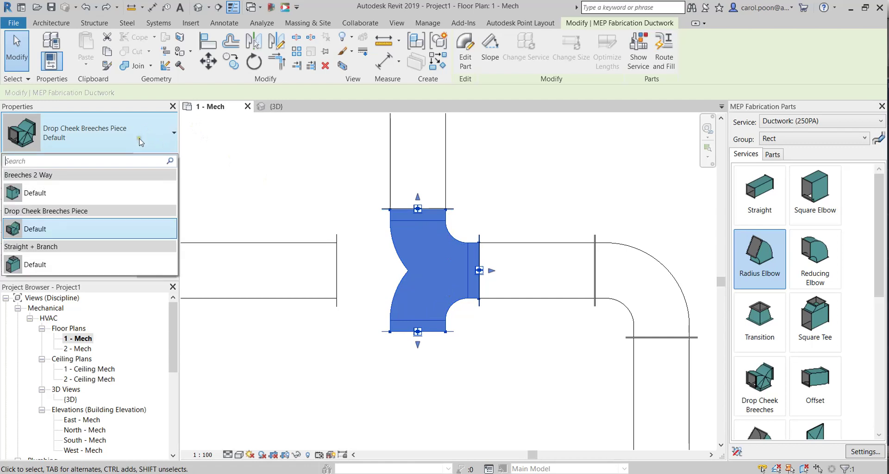
# Switch the fitting to Straight + Branch Default, then back to Drop Cheek Breeches Piece Default
pyautogui.click(57, 266)
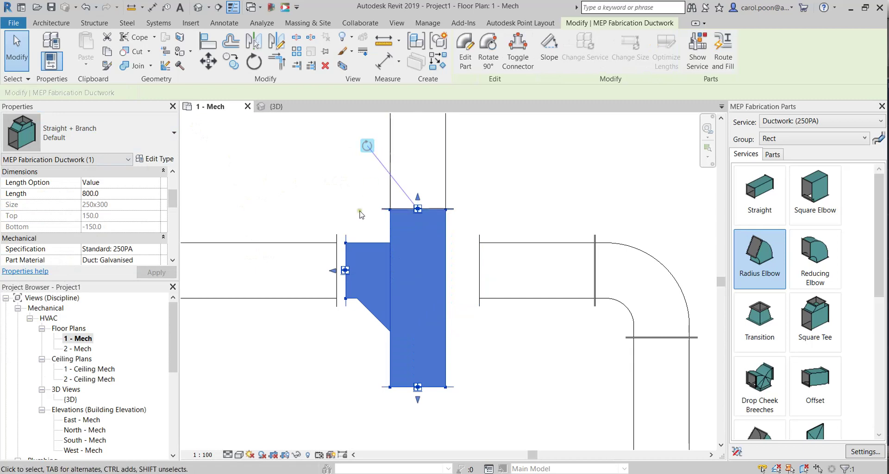
pyautogui.moveTo(344, 182); pyautogui.dragTo(362, 196, button='middle')
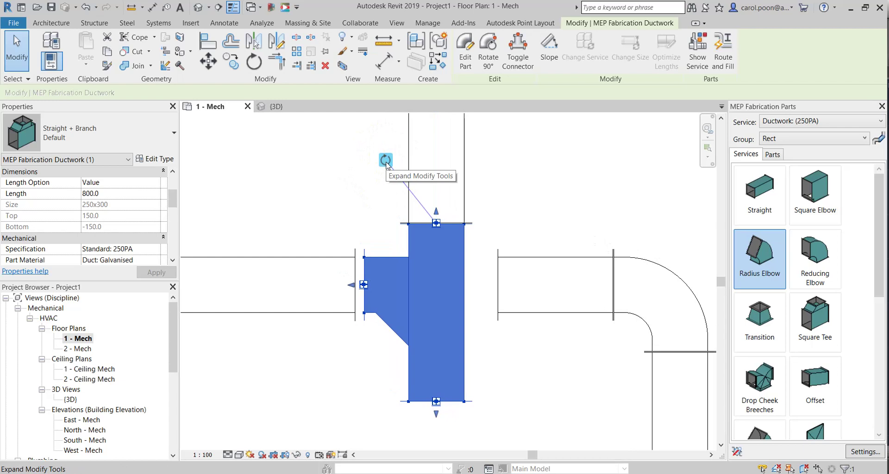
pyautogui.click(74, 145)
pyautogui.click(72, 227)
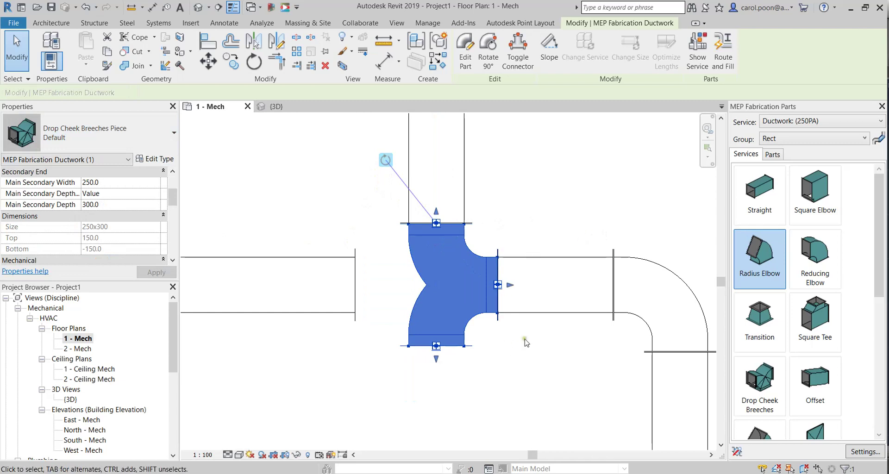
# Toggle the breeches connector and rotate 90° so branches meet left and right ducts, then view {3D}
pyautogui.scroll(1, 370, 296)
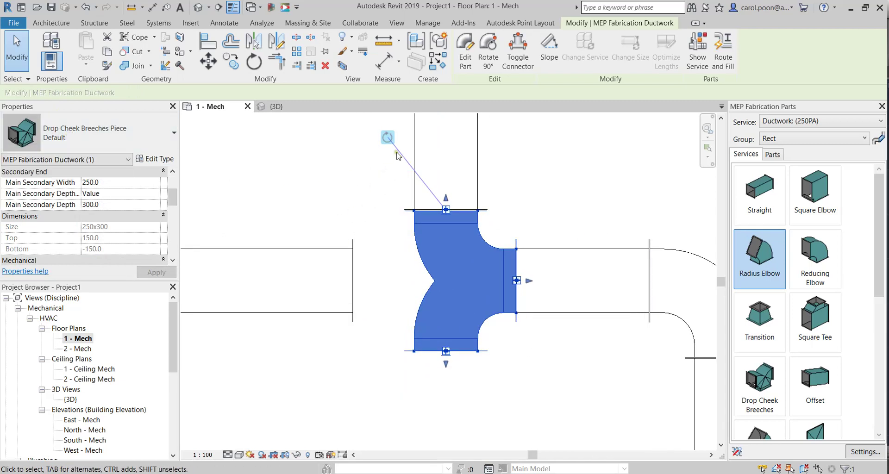
pyautogui.click(387, 138)
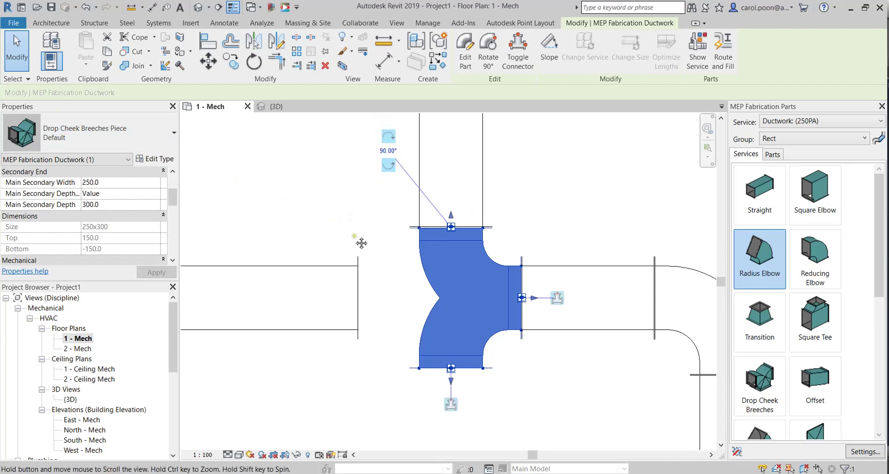
pyautogui.moveTo(359, 240); pyautogui.dragTo(366, 263, button='middle')
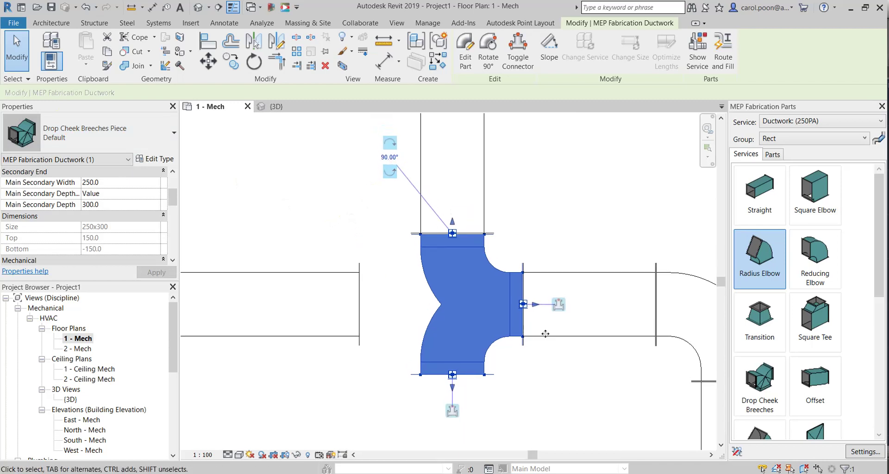
pyautogui.click(454, 411)
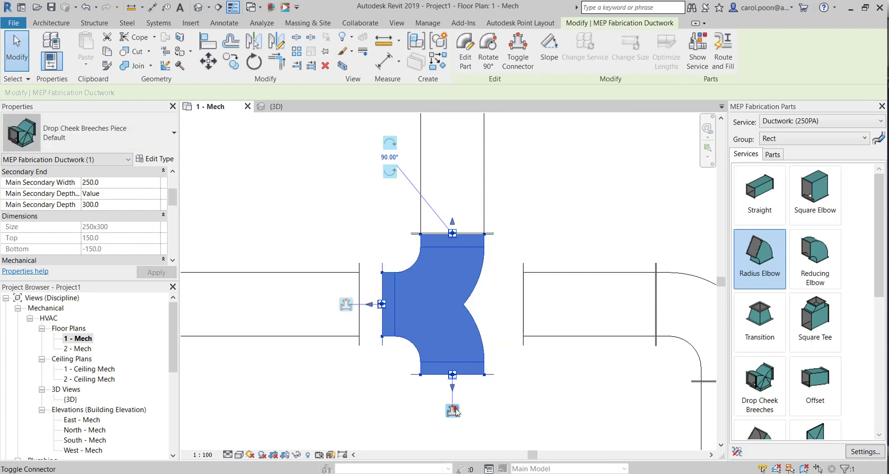
pyautogui.click(454, 411)
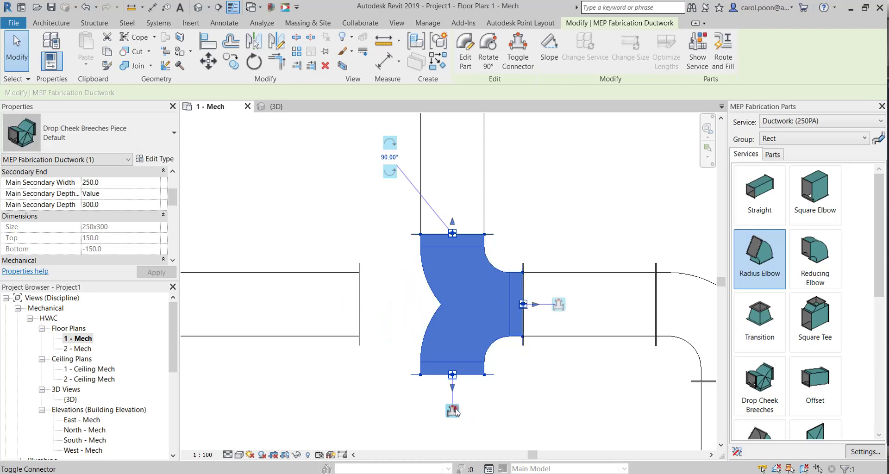
pyautogui.click(558, 305)
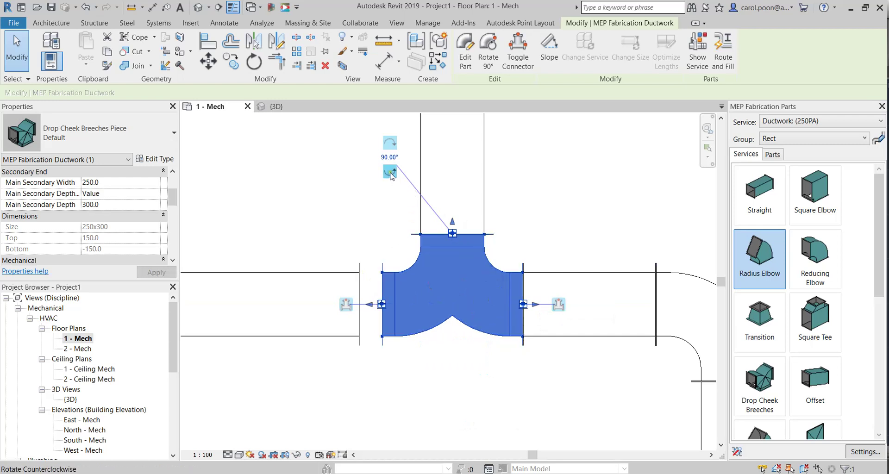
pyautogui.click(389, 145)
pyautogui.click(389, 146)
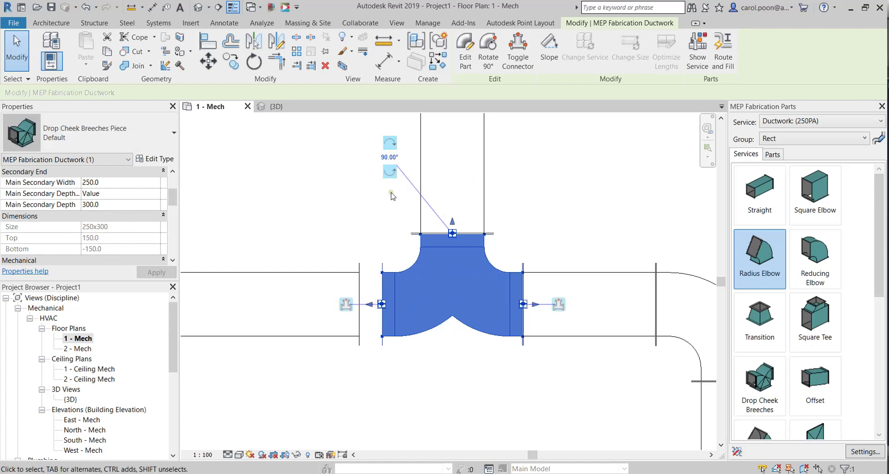
pyautogui.hotkey('ctrl', 'Tab')
pyautogui.scroll(3, 421, 313)
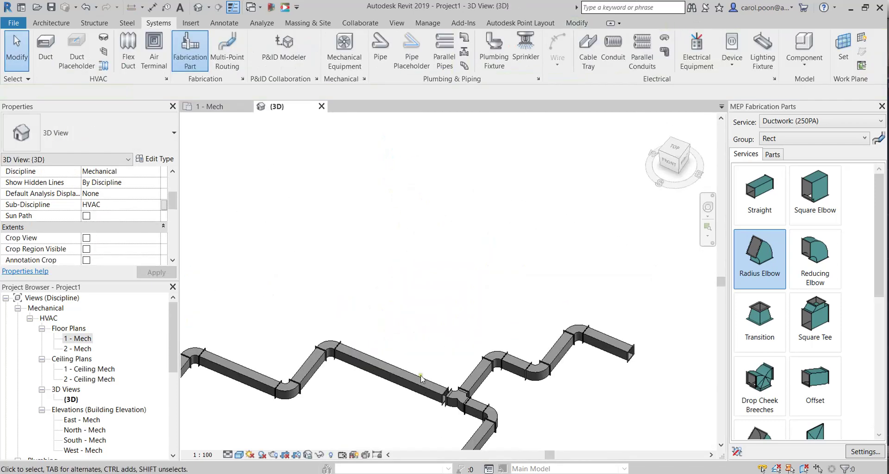
# In {3D}, rotate the breeches fitting flat to 250x300 in line with the ducts, then return to 1 - Mech
pyautogui.scroll(3, 421, 314)
pyautogui.scroll(2, 421, 314)
pyautogui.scroll(2, 465, 260)
pyautogui.click(501, 257)
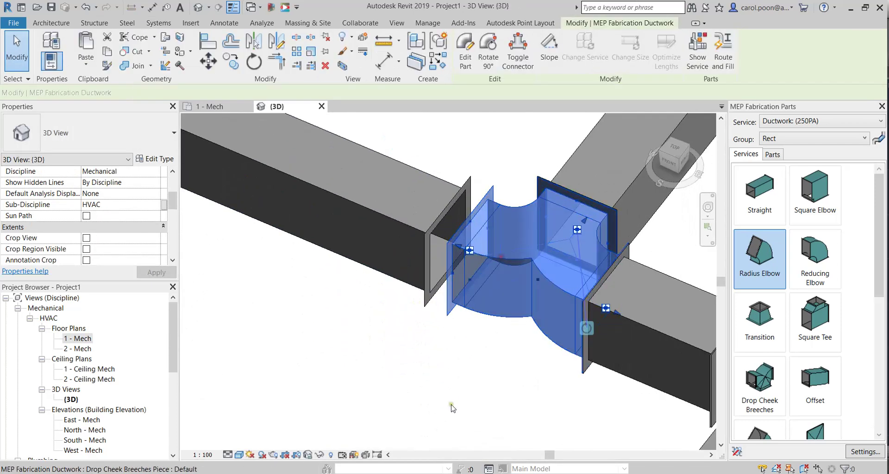
pyautogui.scroll(2, 405, 390)
pyautogui.moveTo(406, 390); pyautogui.dragTo(391, 381, button='middle')
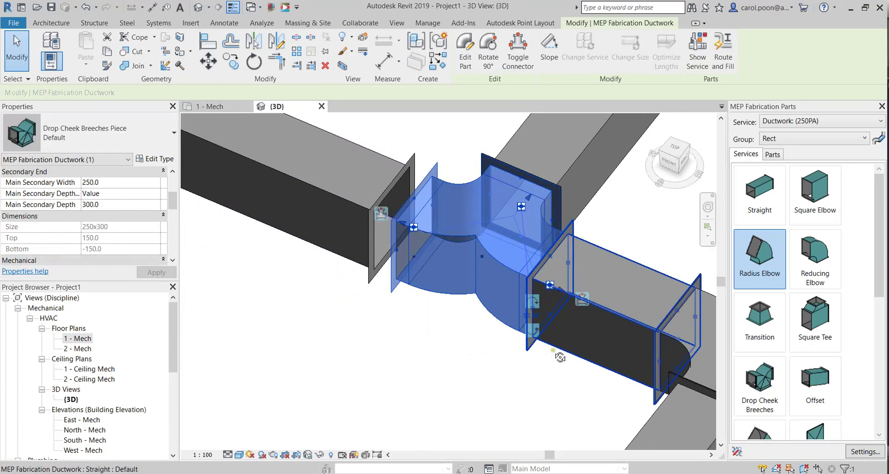
pyautogui.keyDown('shift'); pyautogui.moveTo(524, 301); pyautogui.dragTo(543, 308, button='middle'); pyautogui.keyUp('shift')
pyautogui.click(533, 304)
pyautogui.moveTo(387, 377)
pyautogui.keyDown('shift'); pyautogui.mouseDown(button='middle')
pyautogui.moveTo(342, 369)
pyautogui.moveTo(479, 363)
pyautogui.moveTo(537, 309)
pyautogui.mouseUp(button='middle'); pyautogui.keyUp('shift')
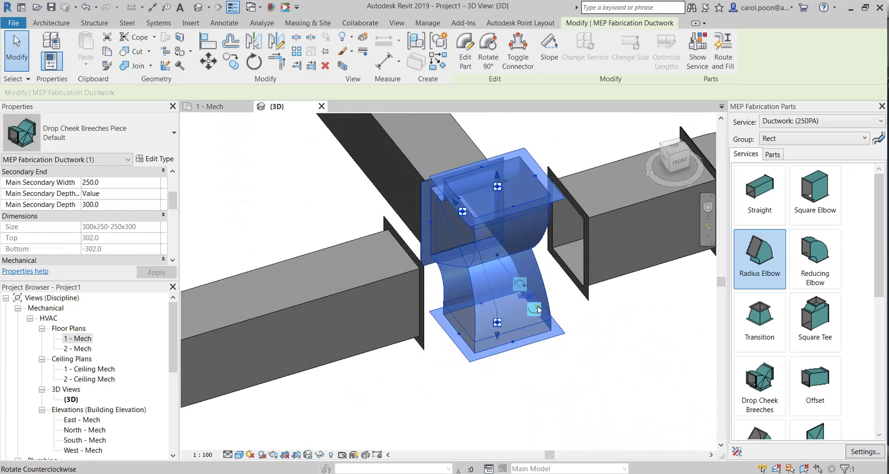
pyautogui.click(519, 286)
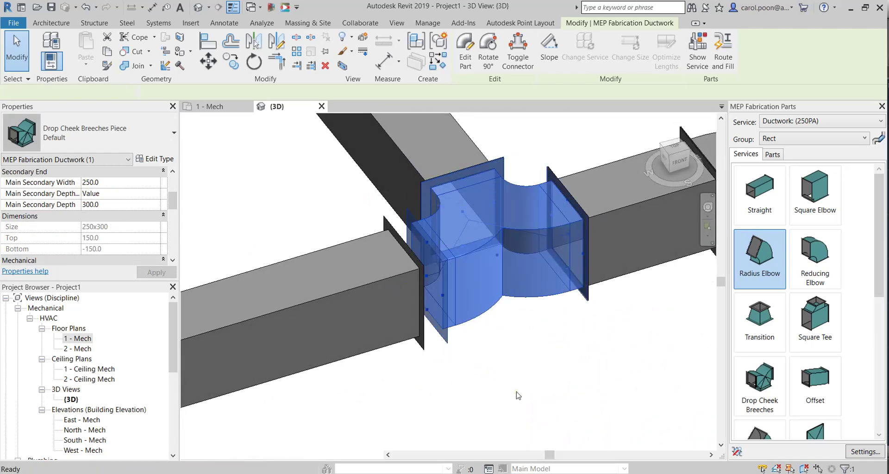
pyautogui.hotkey('ctrl', 'Tab')
pyautogui.press('Escape')
pyautogui.moveTo(427, 367)
pyautogui.mouseDown(button='middle')
pyautogui.moveTo(518, 378)
pyautogui.moveTo(500, 323)
pyautogui.mouseUp(button='middle')
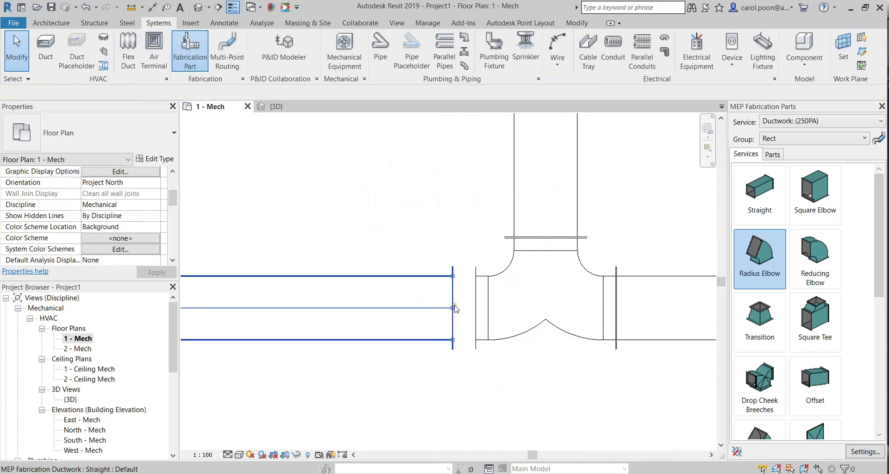
# Stretch the left straight duct's end so it reconnects to the drop cheek breeches fitting
pyautogui.click(458, 309)
pyautogui.moveTo(457, 308); pyautogui.dragTo(478, 327)
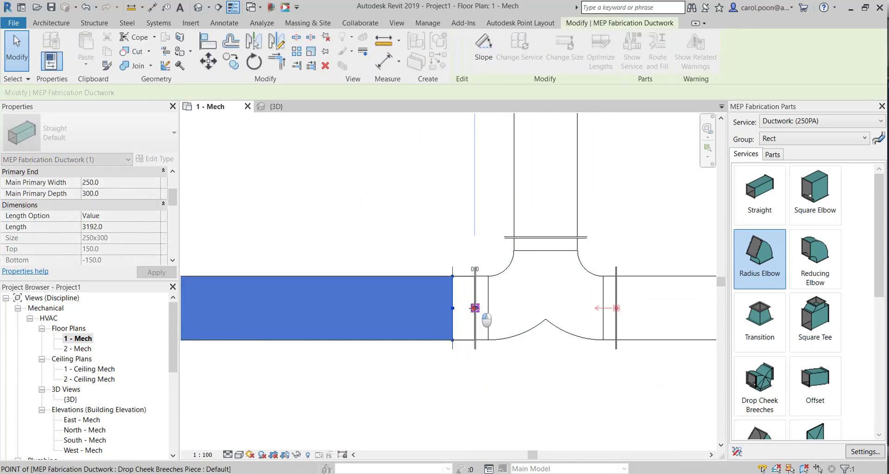
pyautogui.click(532, 387)
# Check the tee and elbow area, then orbit the 3D view to see the joined ducts from below
pyautogui.scroll(-3, 531, 389)
pyautogui.moveTo(531, 392)
pyautogui.mouseDown(button='middle')
pyautogui.moveTo(470, 359)
pyautogui.moveTo(505, 369)
pyautogui.mouseUp(button='middle')
pyautogui.scroll(-2, 475, 364)
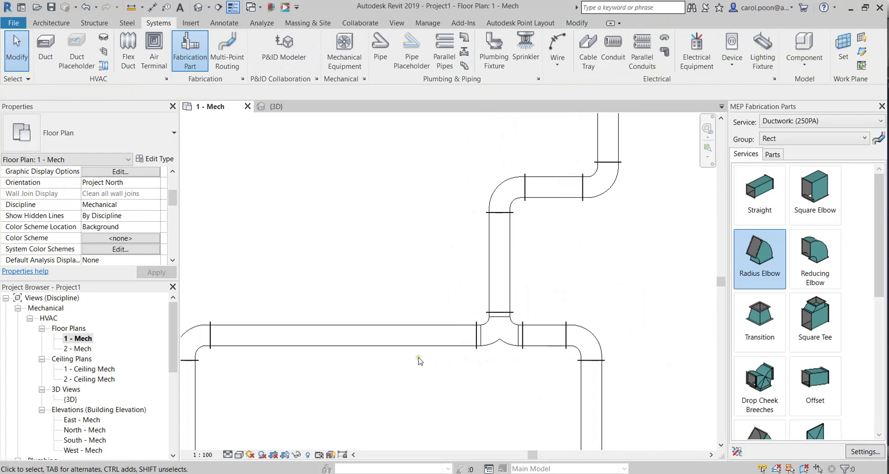
pyautogui.hotkey('ctrl', 'Tab')
pyautogui.moveTo(541, 385)
pyautogui.keyDown('shift'); pyautogui.mouseDown(button='middle')
pyautogui.moveTo(637, 244)
pyautogui.moveTo(423, 189)
pyautogui.moveTo(398, 140)
pyautogui.moveTo(343, 171)
pyautogui.moveTo(406, 377)
pyautogui.moveTo(402, 411)
pyautogui.moveTo(385, 251)
pyautogui.mouseUp(button='middle'); pyautogui.keyUp('shift')
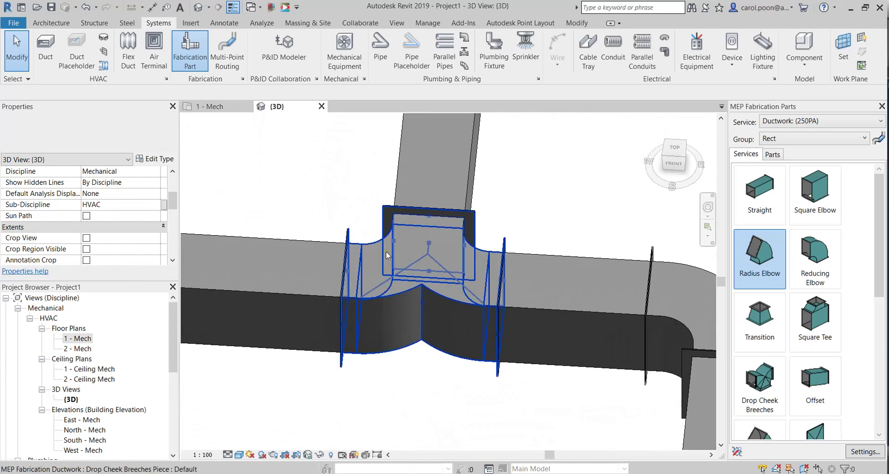
pyautogui.click(379, 239)
pyautogui.moveTo(379, 238)
pyautogui.keyDown('shift'); pyautogui.mouseDown(button='middle')
pyautogui.moveTo(585, 228)
pyautogui.moveTo(549, 253)
pyautogui.moveTo(561, 257)
pyautogui.mouseUp(button='middle'); pyautogui.keyUp('shift')
pyautogui.press('Escape')
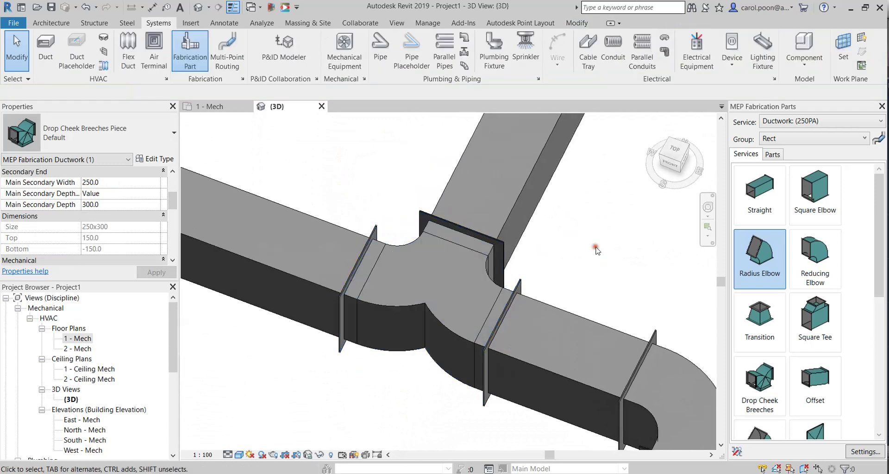